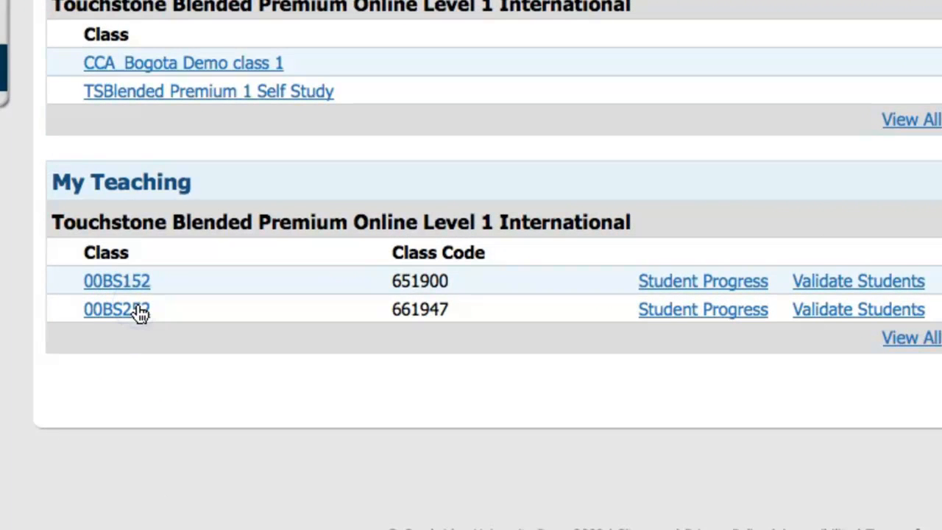
Step: Open the content of class 00BS252 and start editing its display order and visibility
click(140, 313)
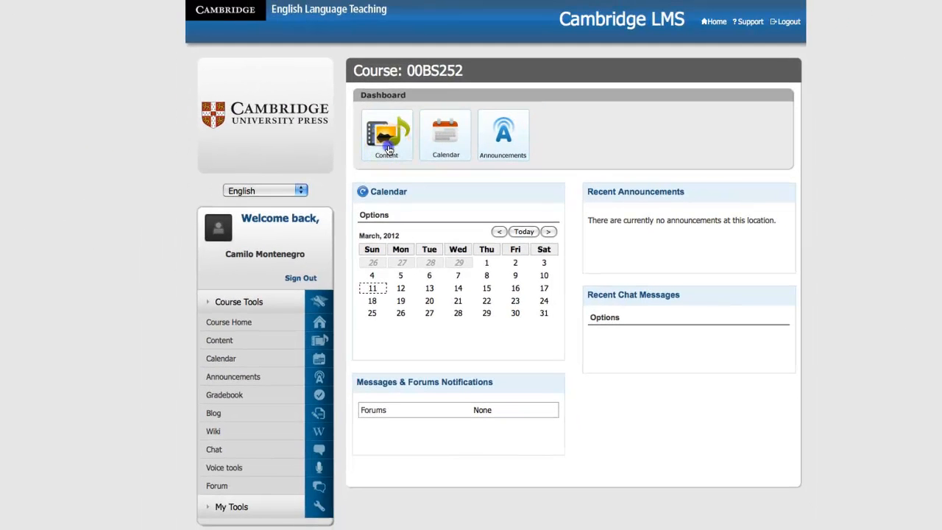
click(388, 149)
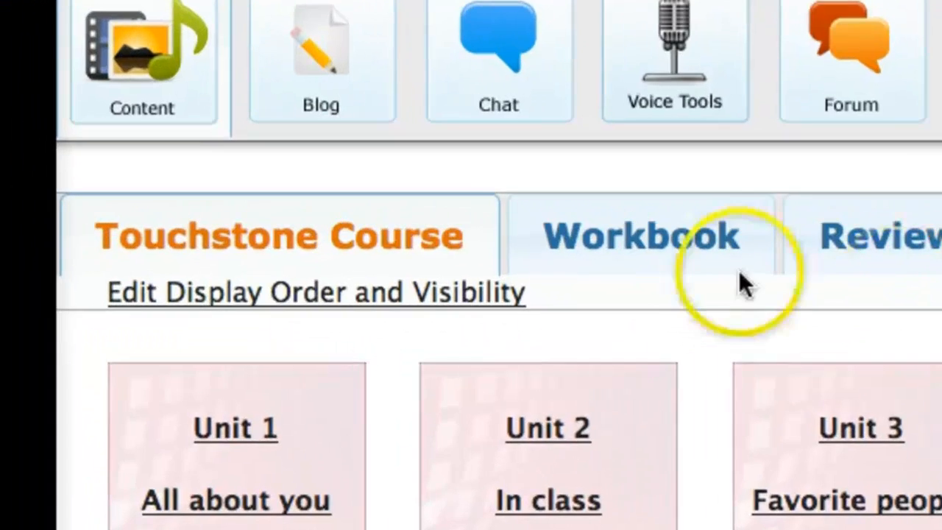
click(407, 298)
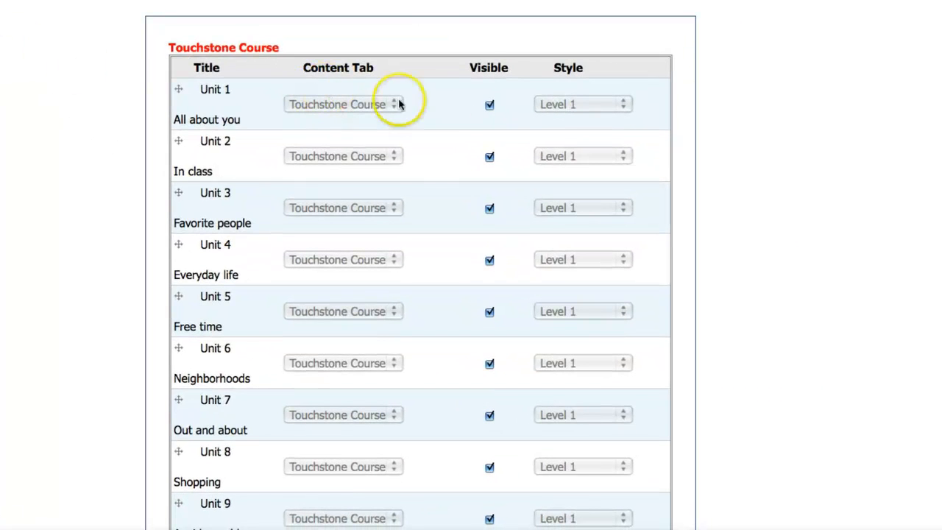
Step: Make Units 1 to 4 of the Touchstone Course section not visible
click(491, 261)
click(490, 209)
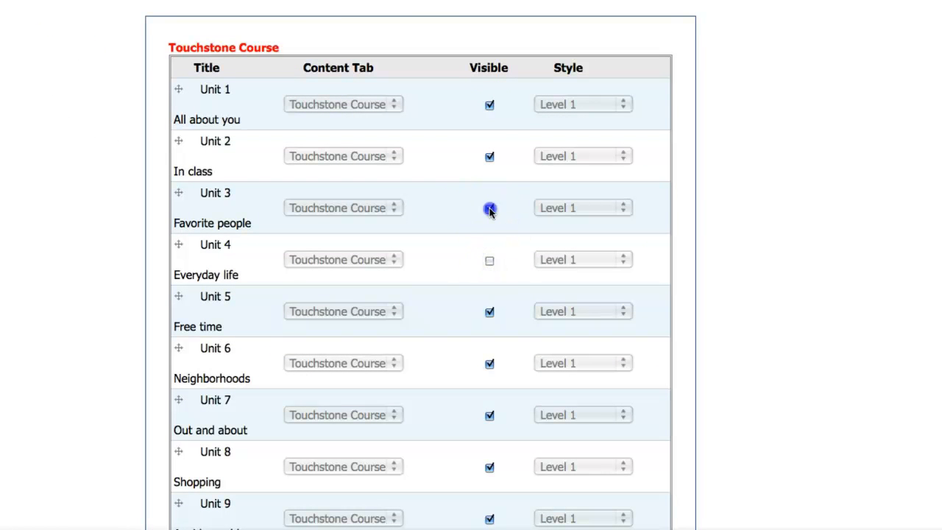
click(490, 158)
click(490, 105)
Step: Make Units 9 to 12 of the Touchstone Course section not visible
scroll(823, 180, down, 8)
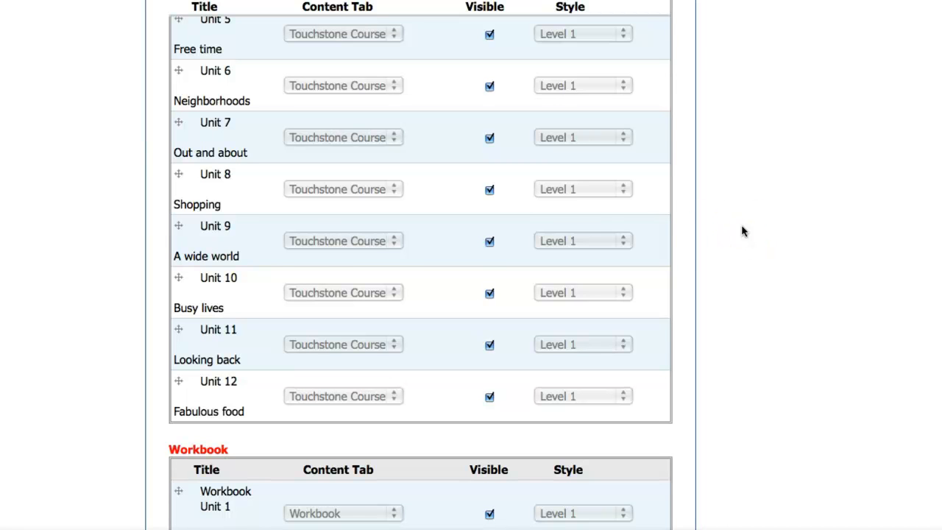
click(489, 242)
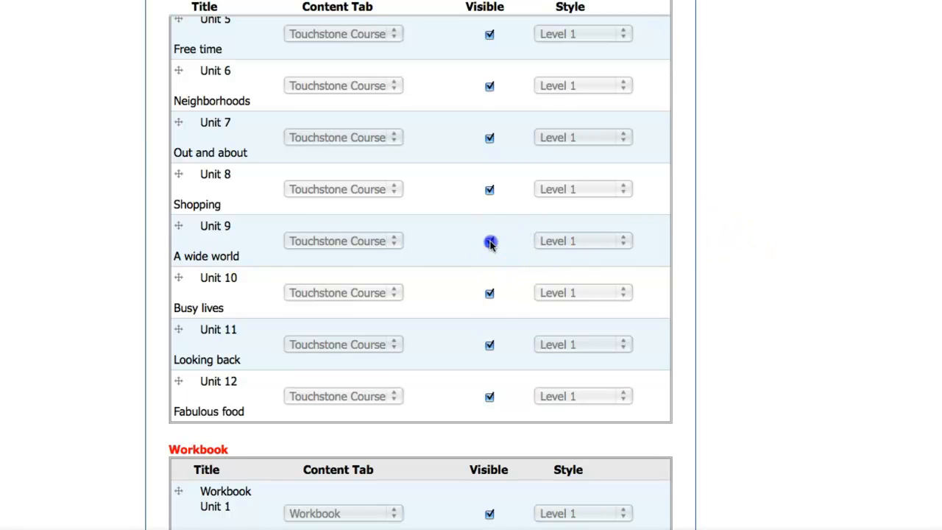
click(489, 294)
click(491, 345)
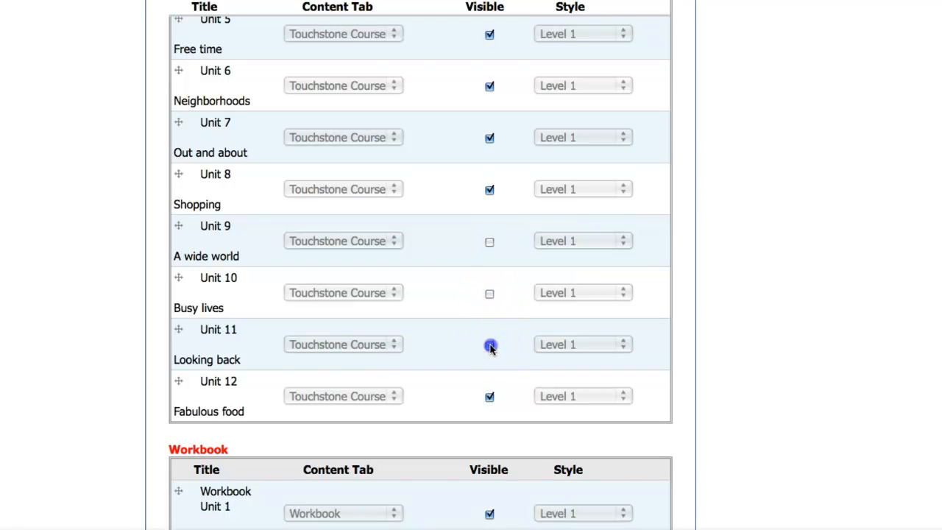
click(490, 397)
Step: Make Workbook Units 1 to 4 not visible in the Workbook section
scroll(420, 272, down, 10)
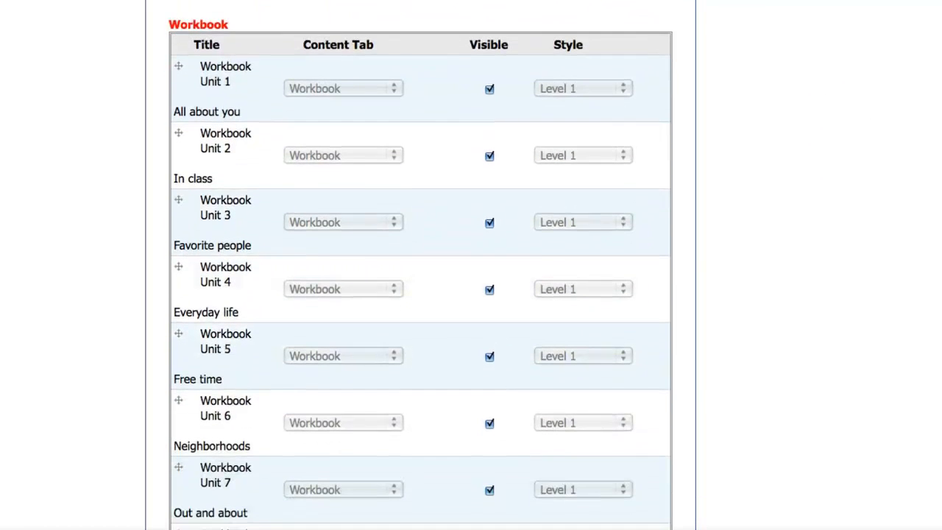
scroll(420, 273, down, 1)
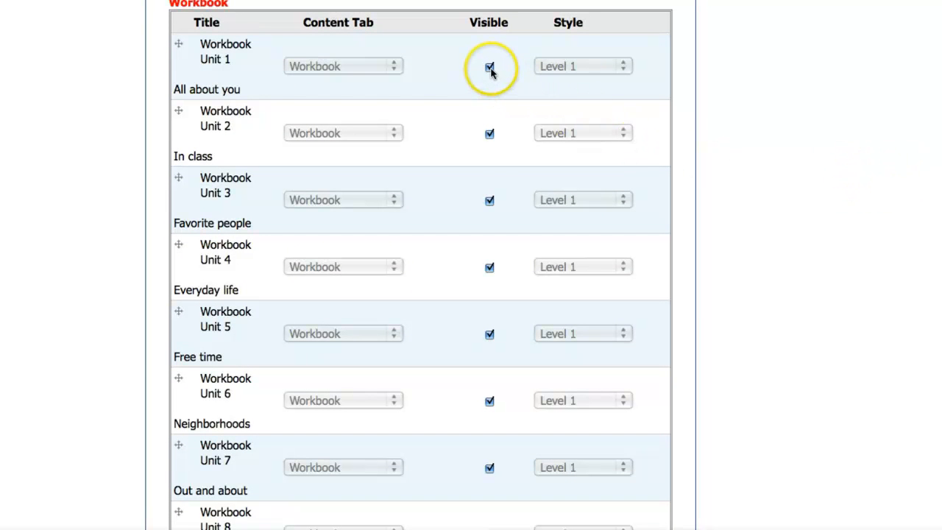
click(490, 69)
click(489, 136)
click(490, 203)
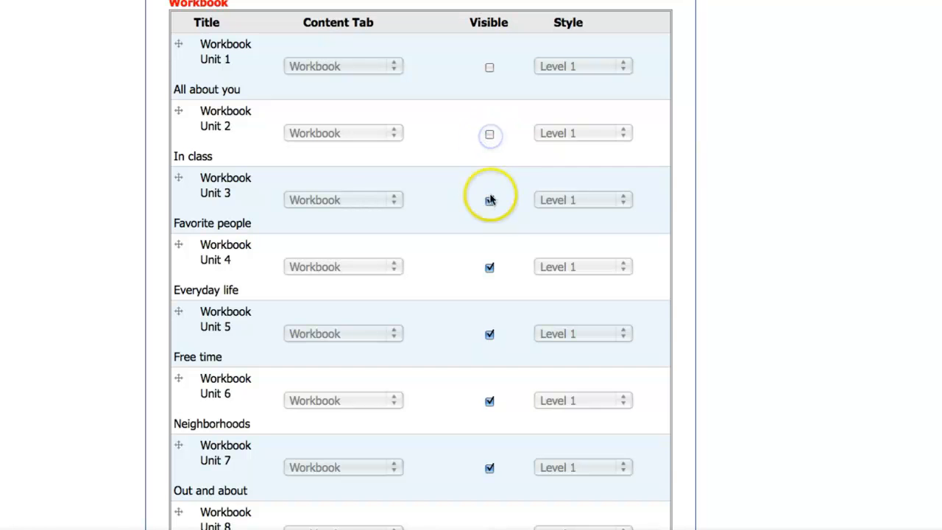
click(490, 267)
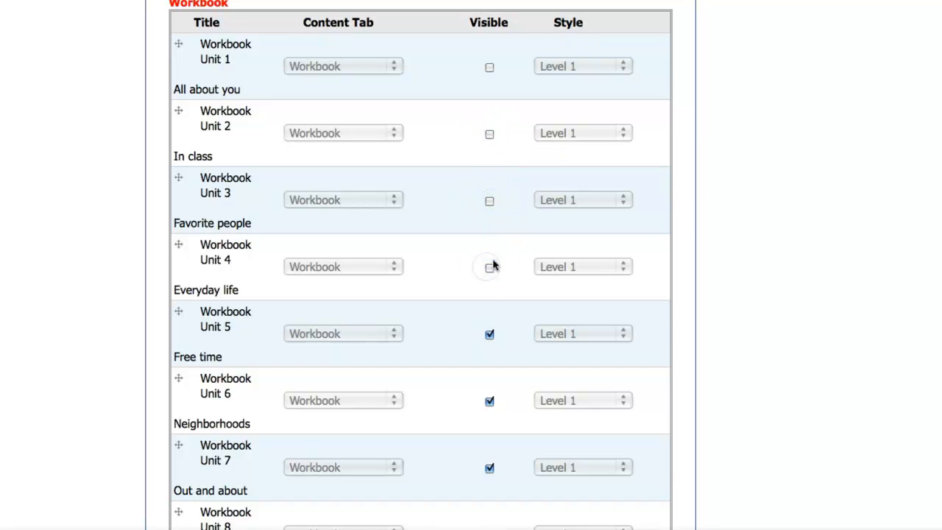
Step: Make Workbook Units 9 to 12 not visible in the Workbook section
scroll(661, 387, down, 5)
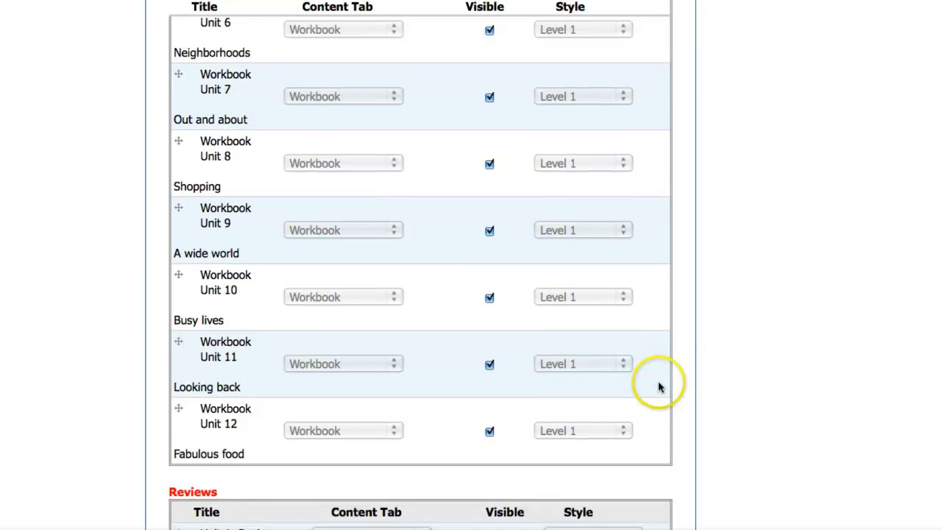
click(490, 432)
click(491, 367)
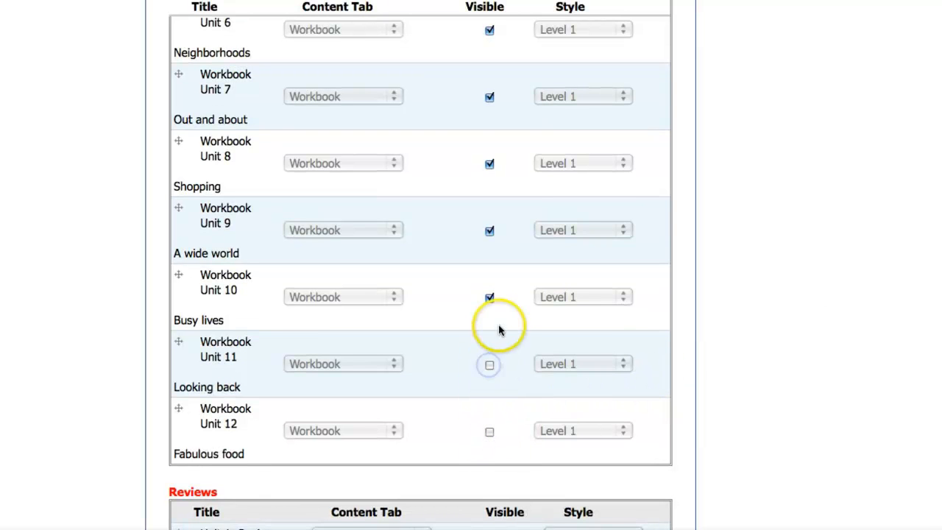
click(490, 295)
click(489, 230)
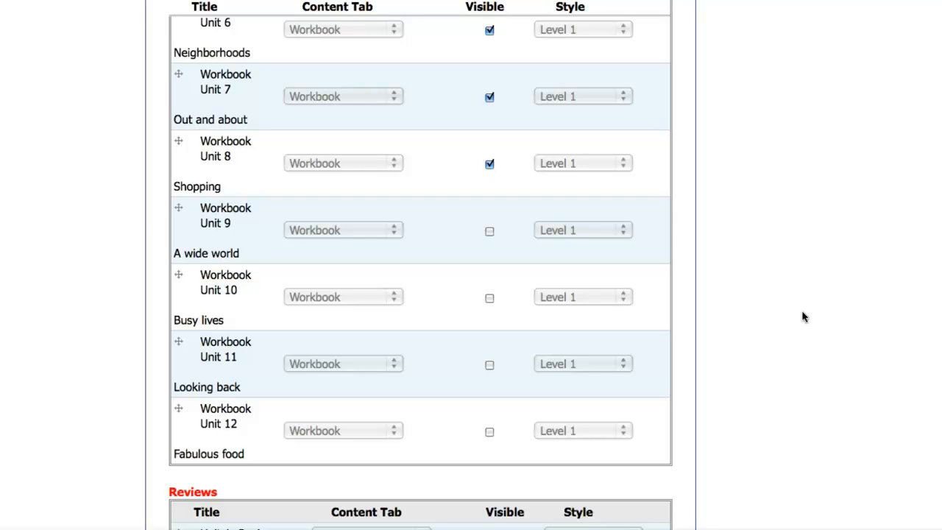
Step: Make the reviews for Units 1 to 4 not visible in the Reviews section
click(836, 262)
scroll(420, 273, down, 10)
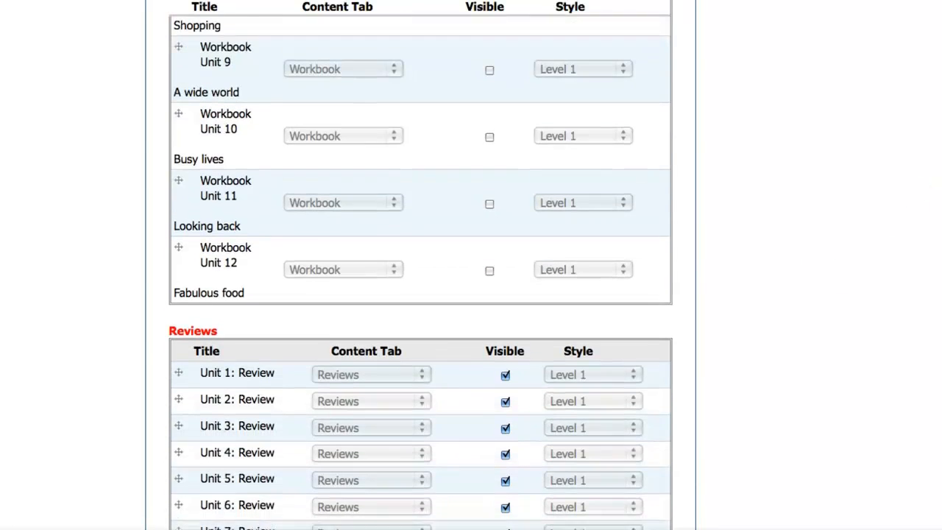
scroll(810, 225, down, 3)
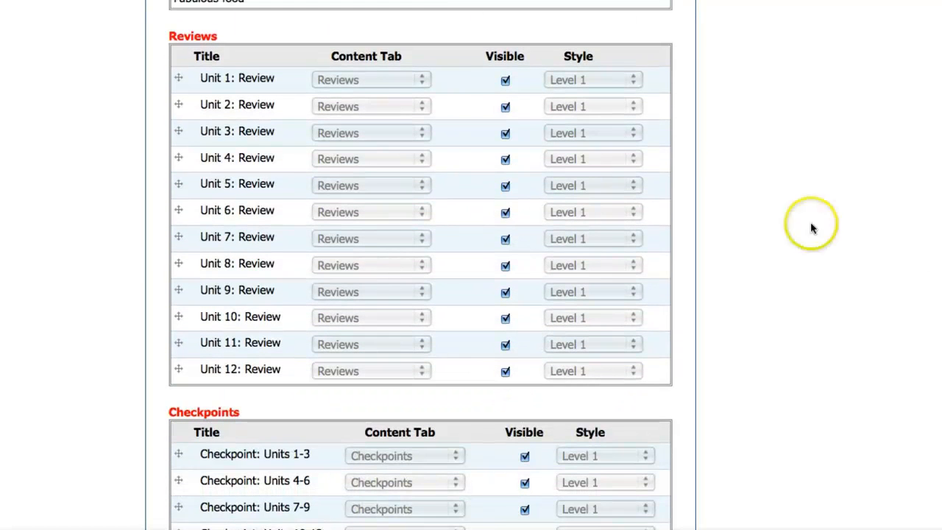
click(505, 81)
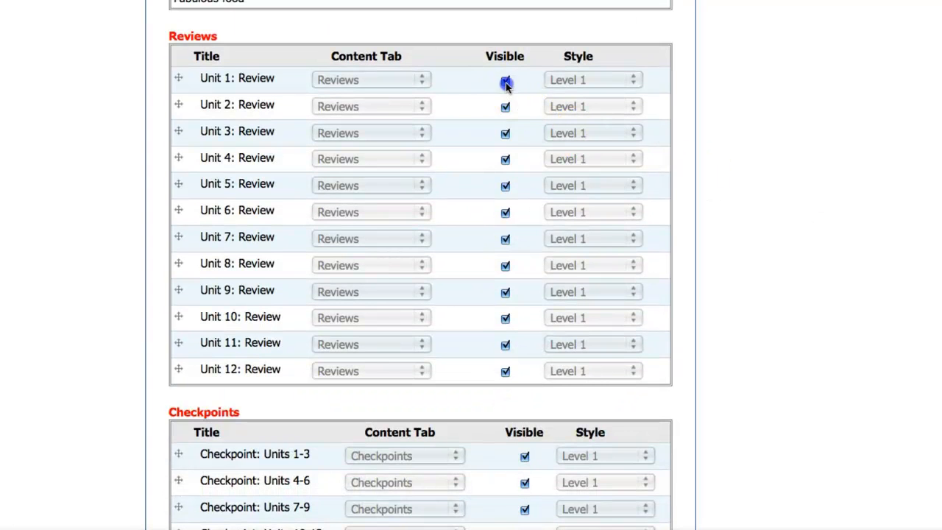
click(505, 107)
click(505, 134)
click(505, 159)
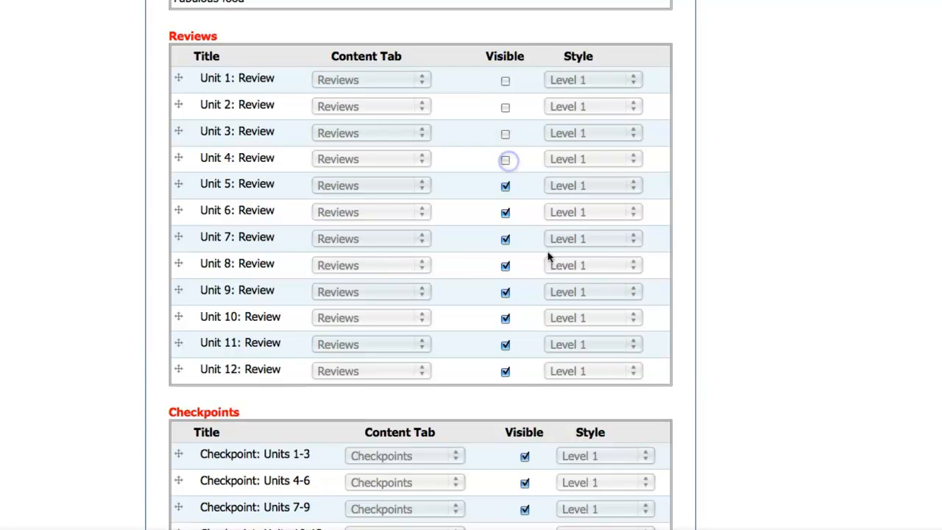
Step: Make the reviews for Units 9 to 12 not visible in the Reviews section
click(507, 372)
click(505, 345)
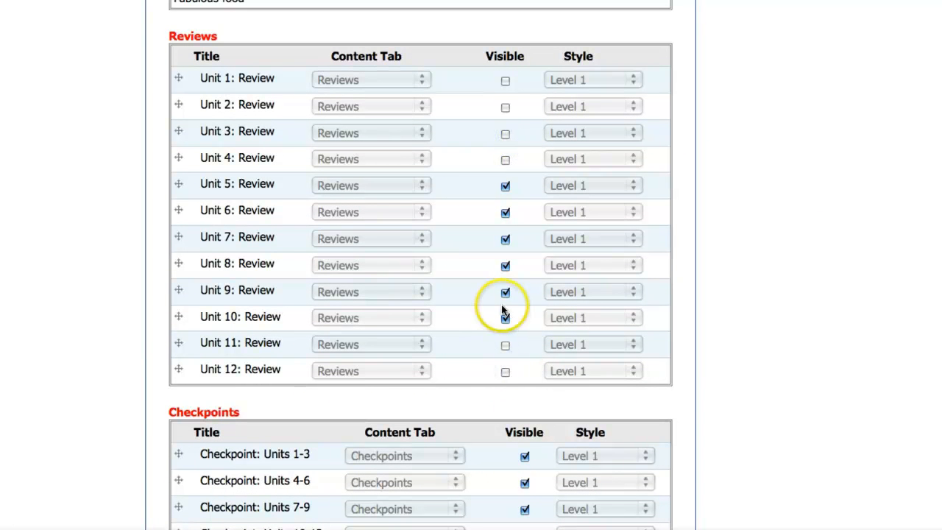
click(506, 316)
click(508, 316)
click(507, 318)
click(506, 292)
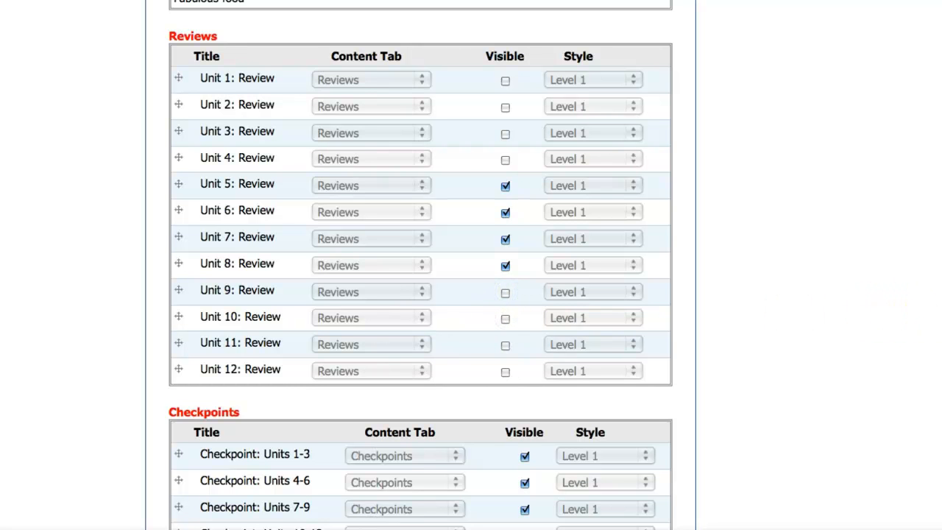
Step: Make all four checkpoints, from Units 1-3 through Units 10-12, not visible in the Checkpoints section
scroll(421, 273, down, 10)
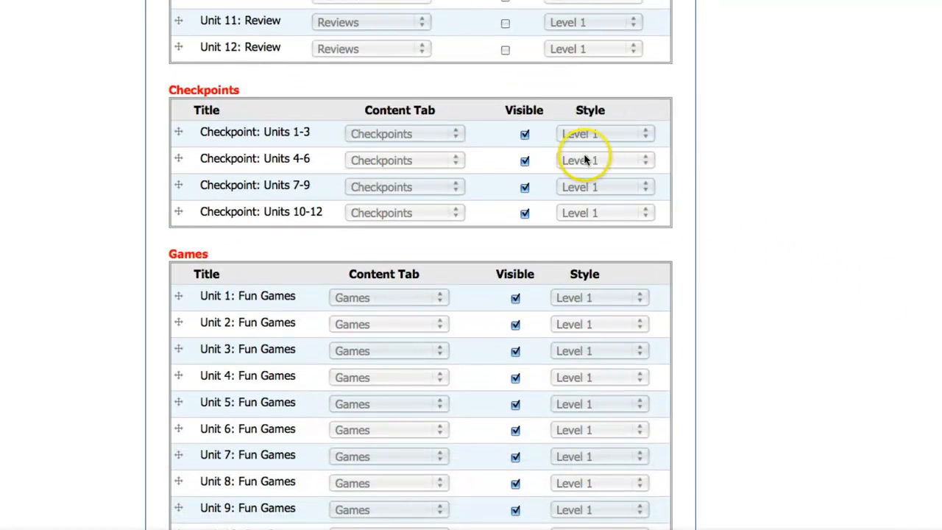
click(525, 134)
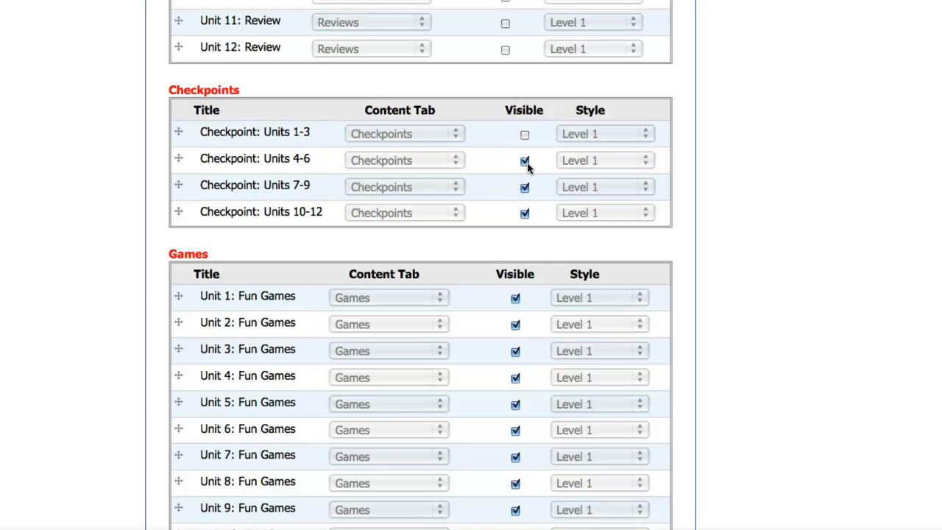
click(527, 163)
click(527, 188)
click(527, 216)
click(526, 215)
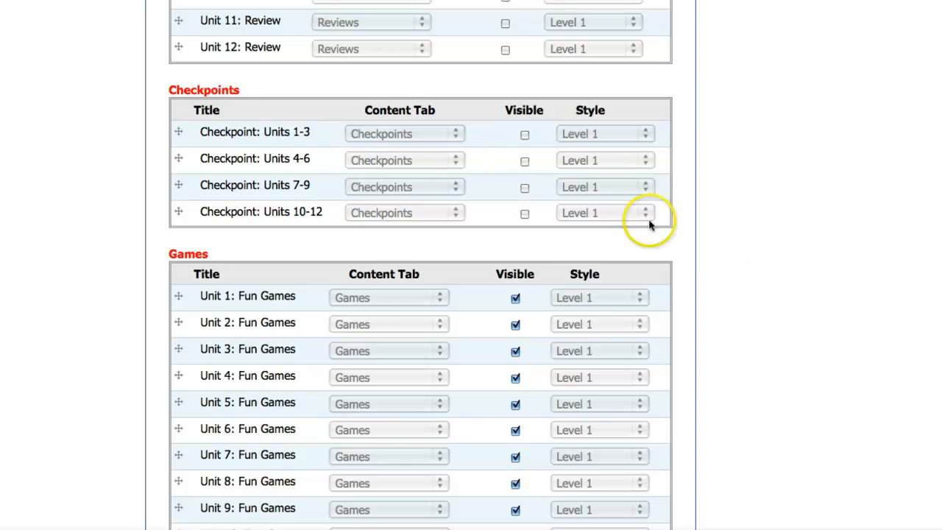
click(525, 163)
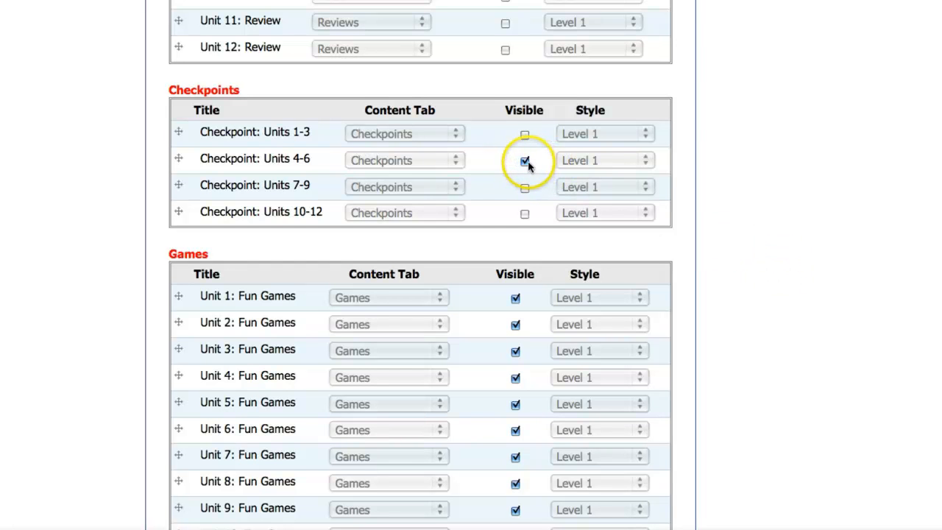
click(525, 161)
Step: Make the tests for Units 1 to 4 not visible in the Tests section
click(875, 290)
scroll(875, 290, down, 5)
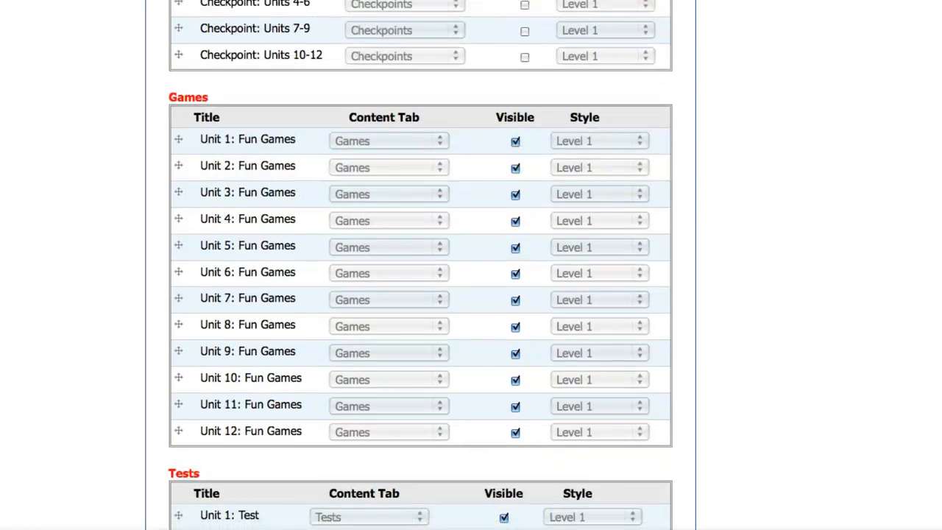
scroll(420, 265, down, 14)
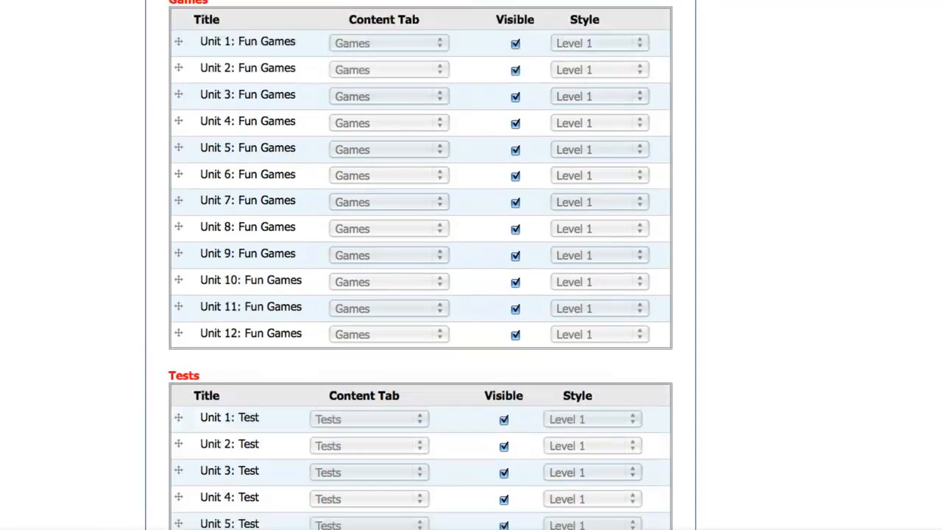
scroll(421, 265, down, 1)
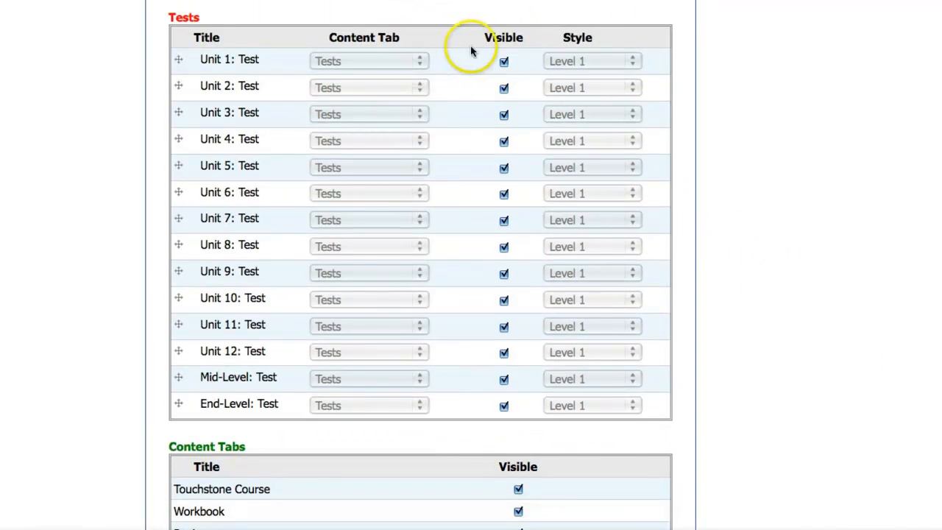
click(504, 62)
click(504, 88)
click(504, 114)
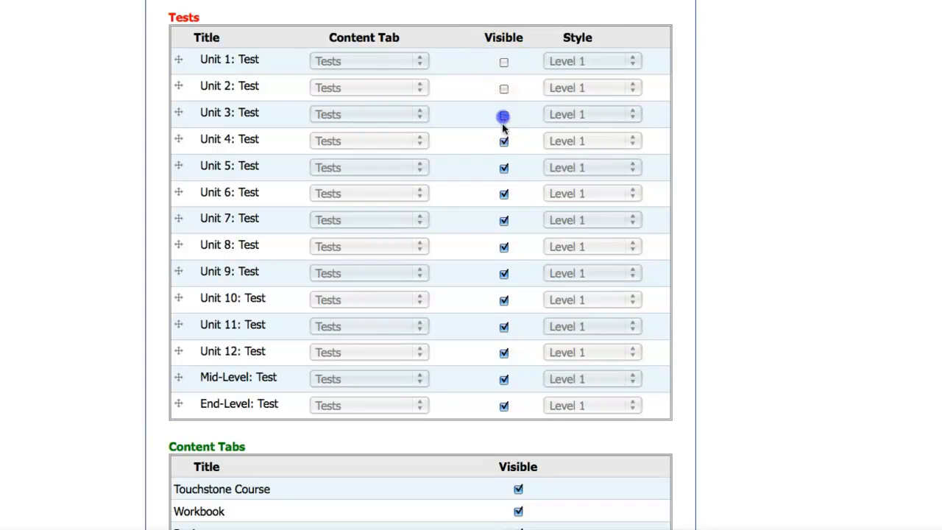
click(504, 141)
Step: Make the Unit 9 to 12, Mid-Level and End-Level tests not visible, and save the content visibility changes
click(505, 407)
click(505, 379)
click(504, 352)
click(504, 326)
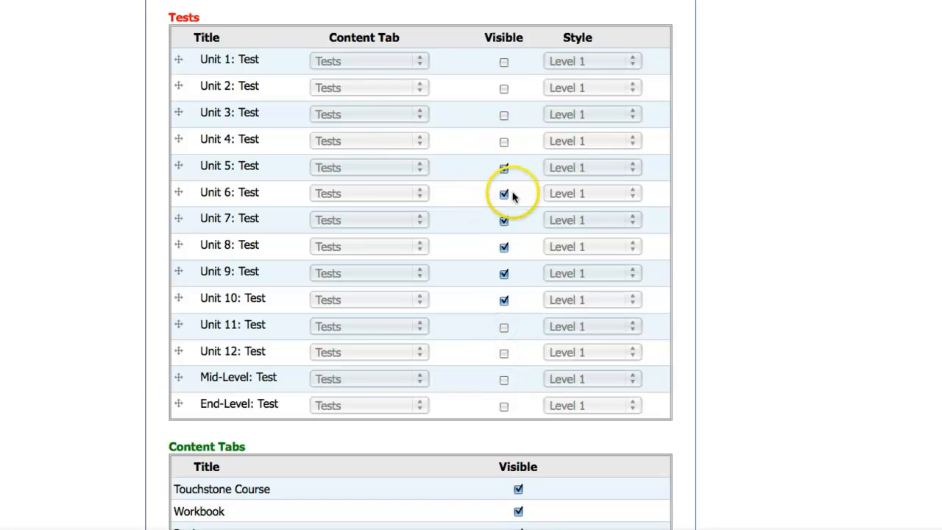
click(504, 300)
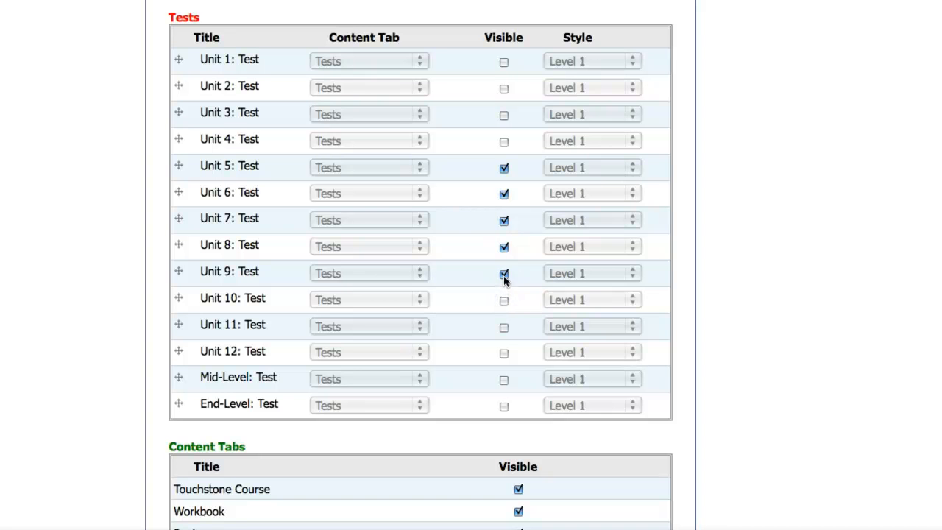
click(504, 274)
scroll(472, 265, down, 3)
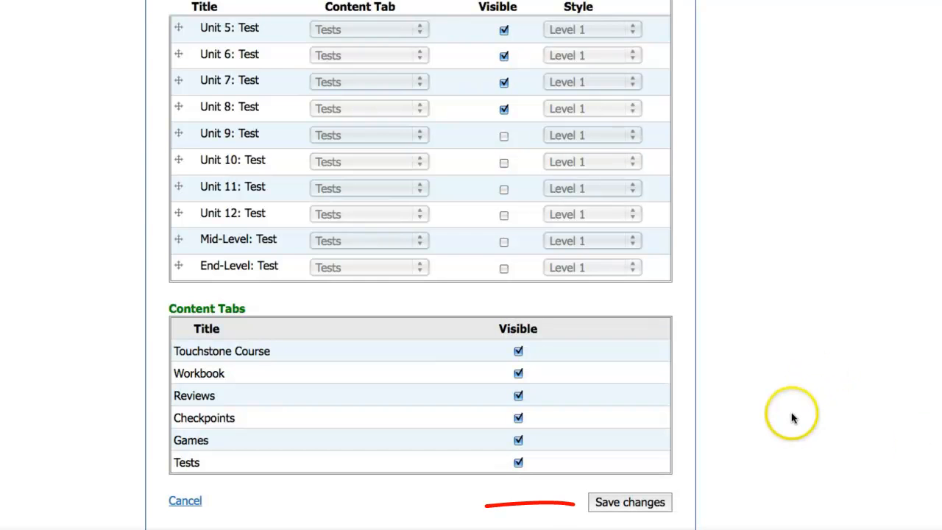
click(651, 504)
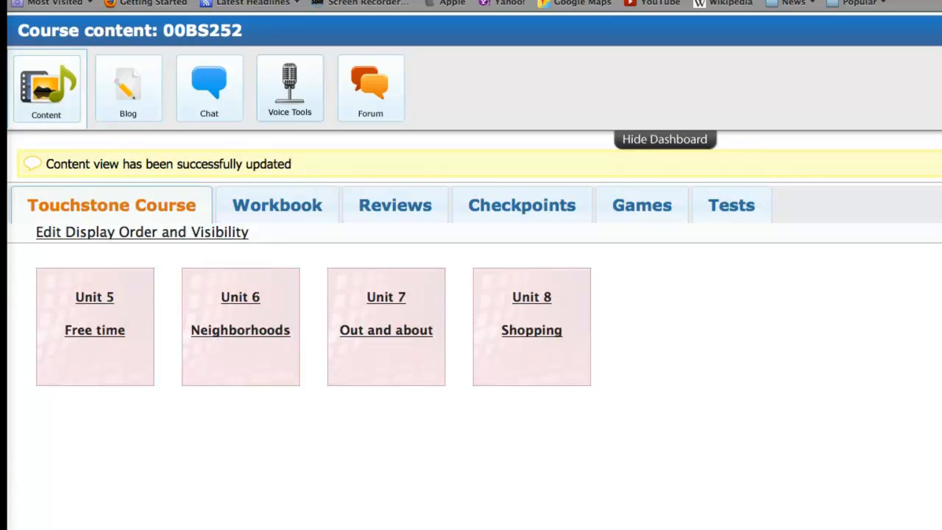
Step: Check which units are shown in the course's Workbook, Reviews and Checkpoints content
click(266, 208)
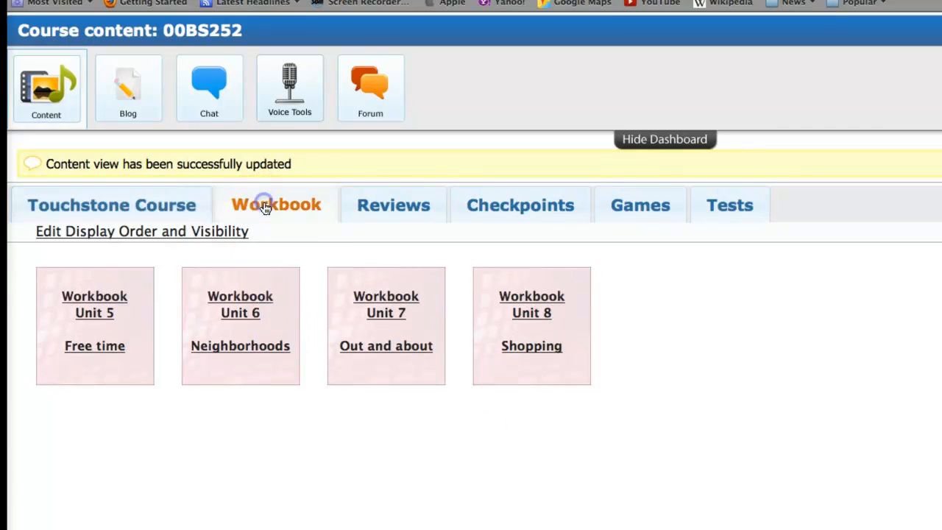
click(406, 209)
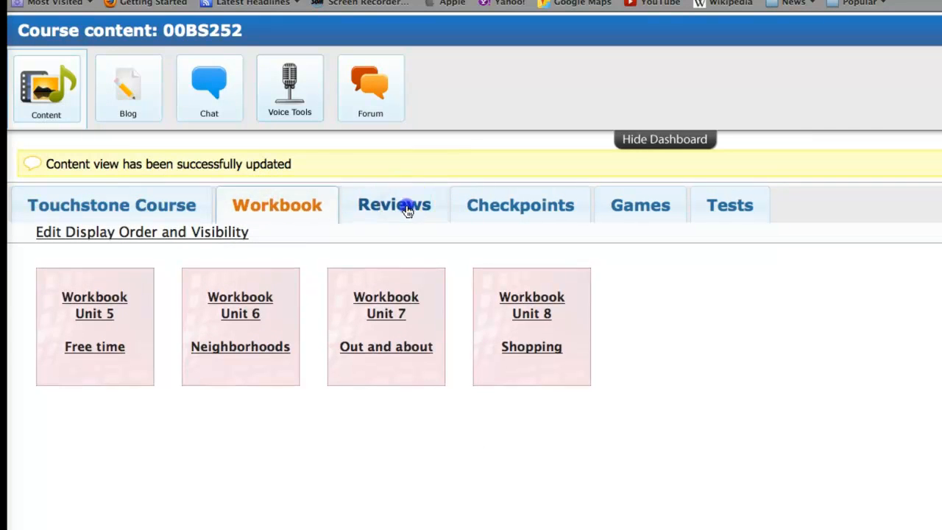
click(533, 208)
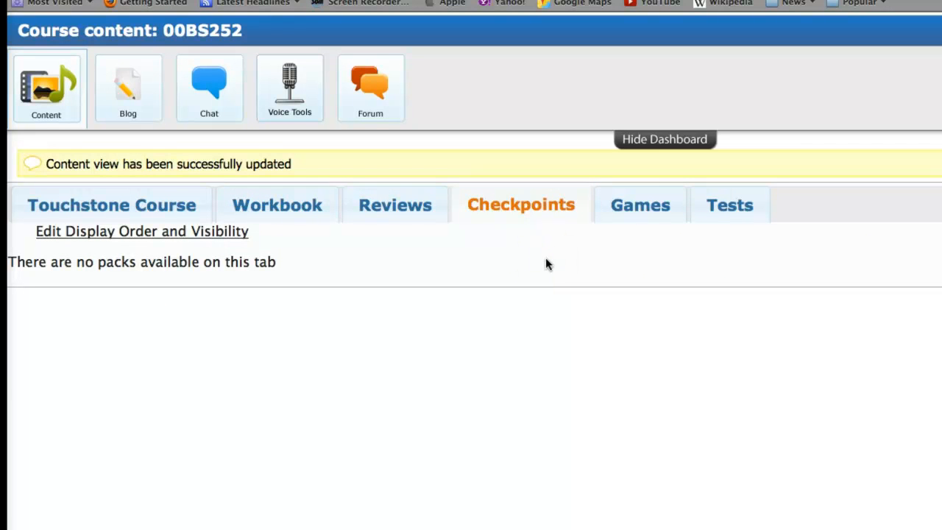
Step: Check which units are shown in the Games and Tests content, and save and close the course content
click(638, 210)
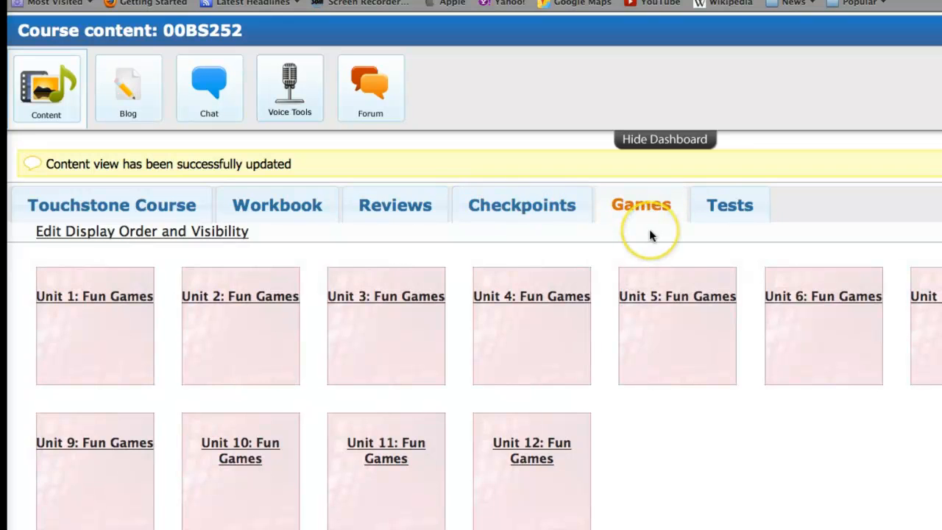
click(725, 212)
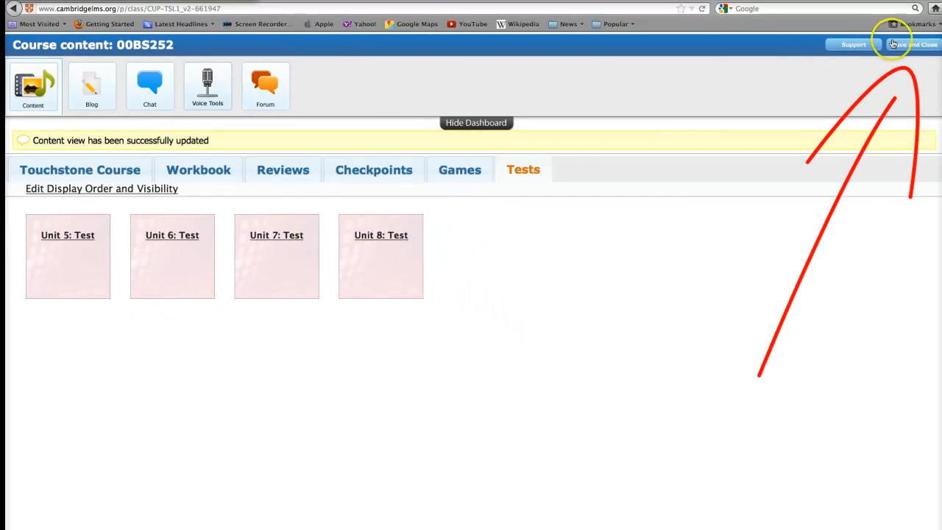
click(901, 45)
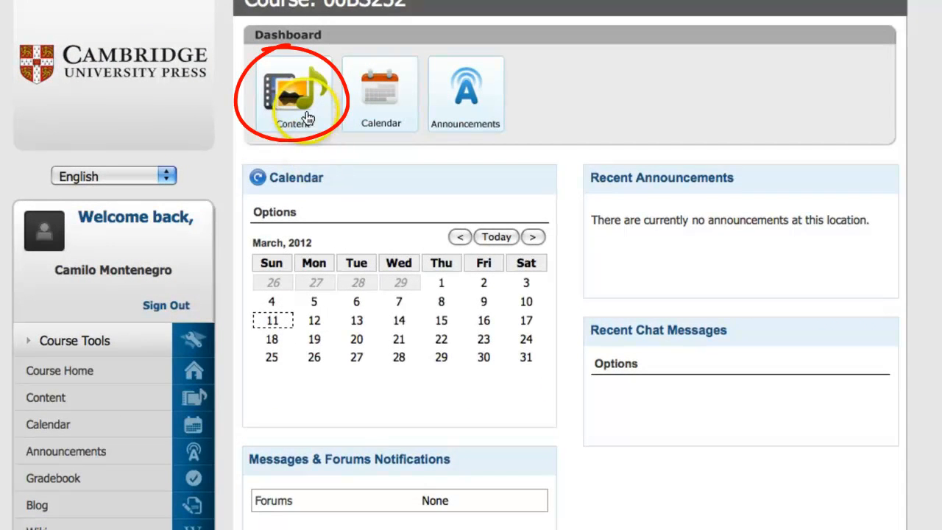
Step: Reopen the course content to check the units shown in Touchstone Course, and return to the course home page
click(308, 118)
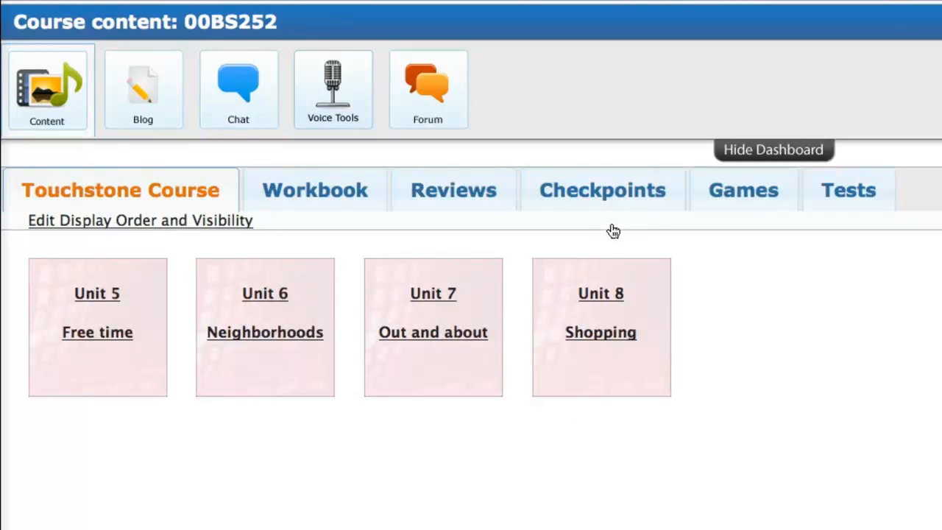
click(861, 288)
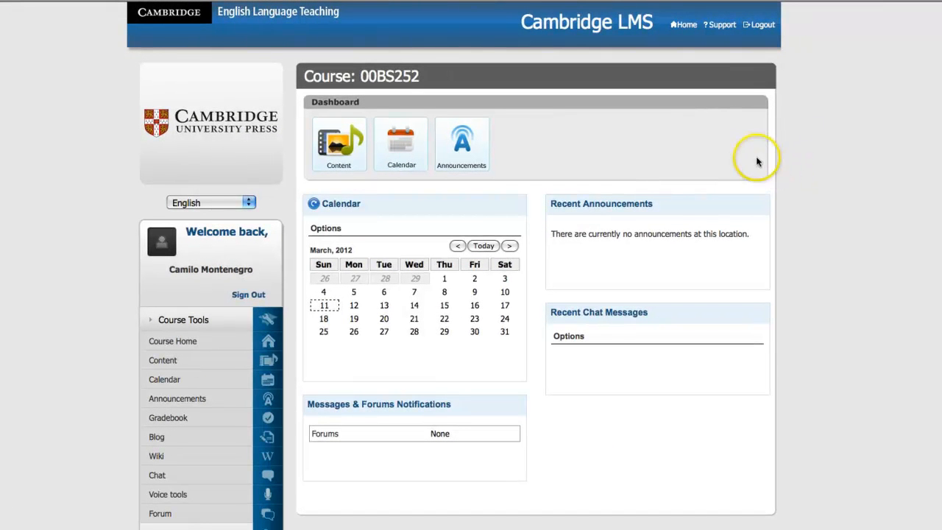
Step: Open the course Gradebook and review the list of checkpoint, unit, review, game and test items
scroll(454, 266, down, 1)
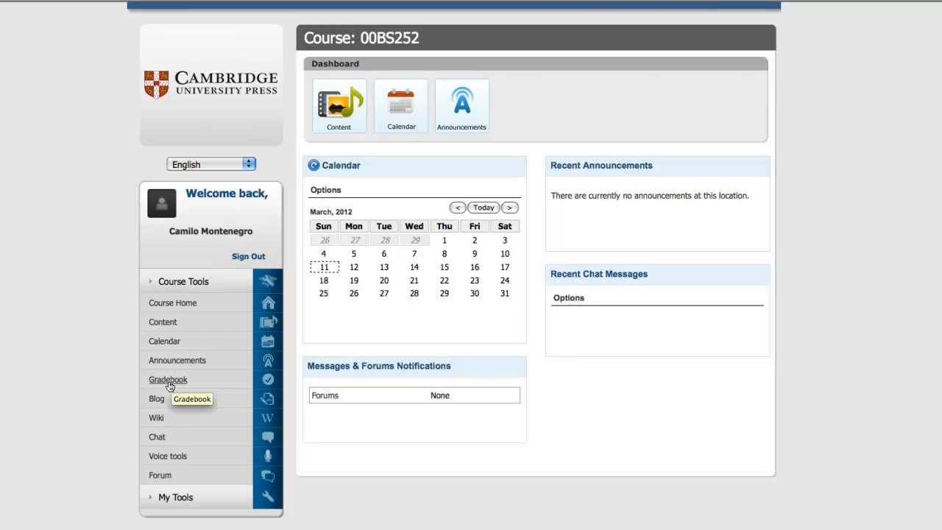
click(169, 387)
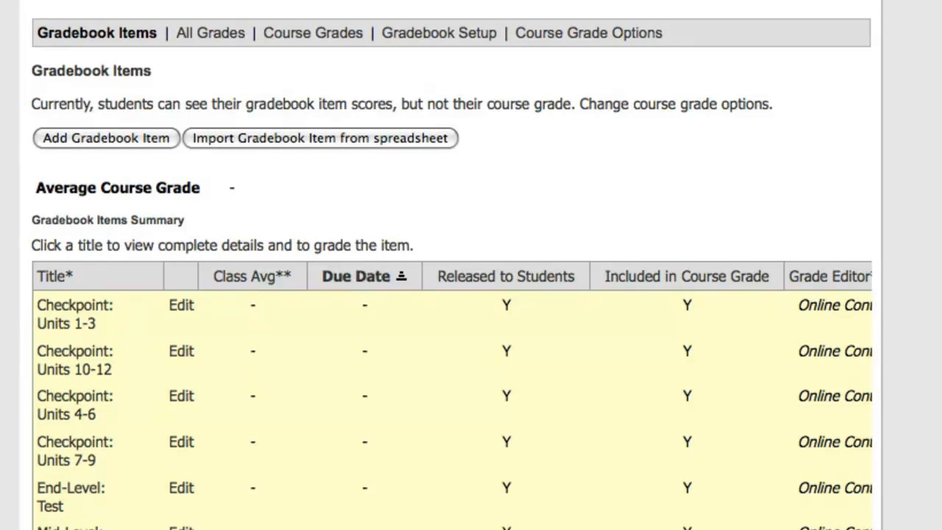
scroll(452, 265, down, 6)
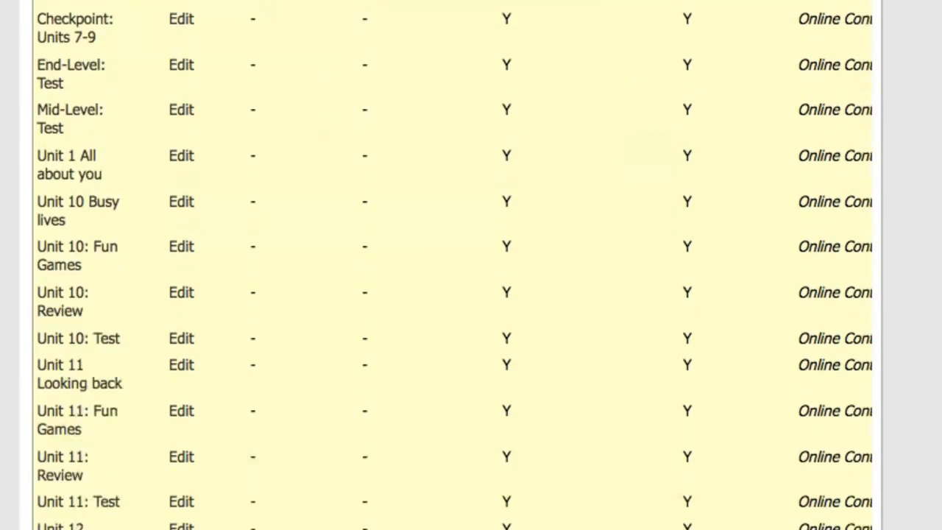
scroll(452, 266, down, 2)
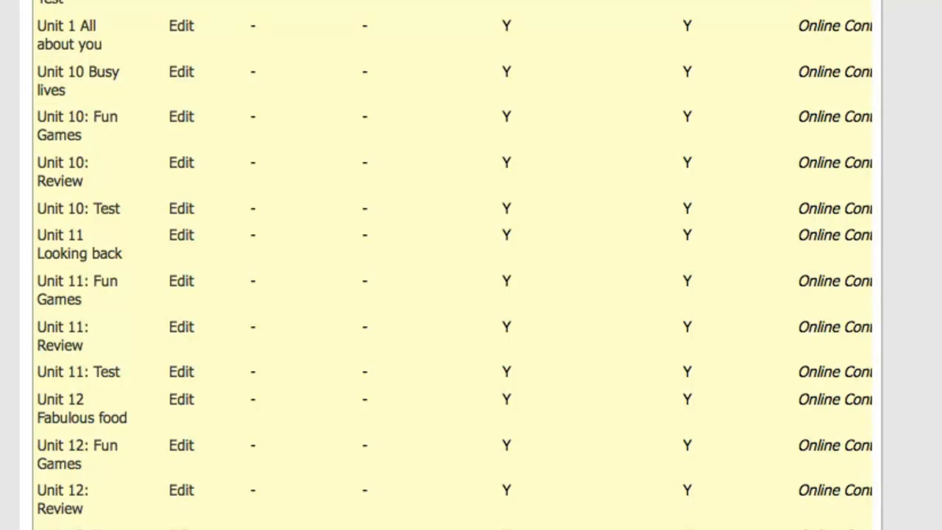
scroll(454, 265, down, 10)
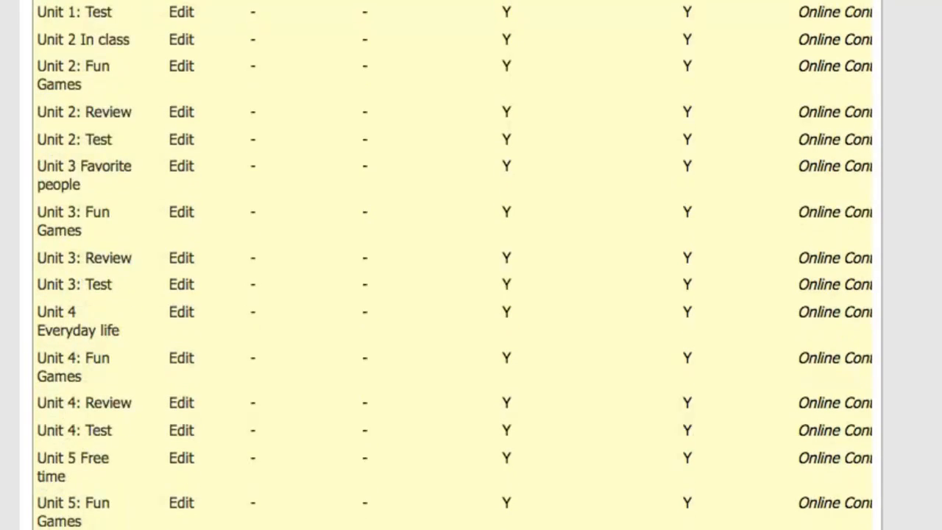
scroll(454, 265, up, 15)
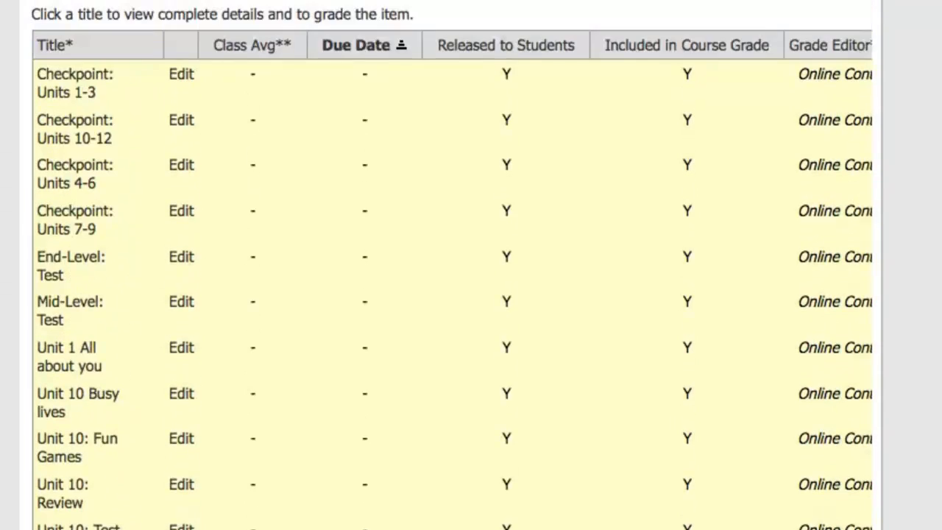
scroll(454, 265, up, 3)
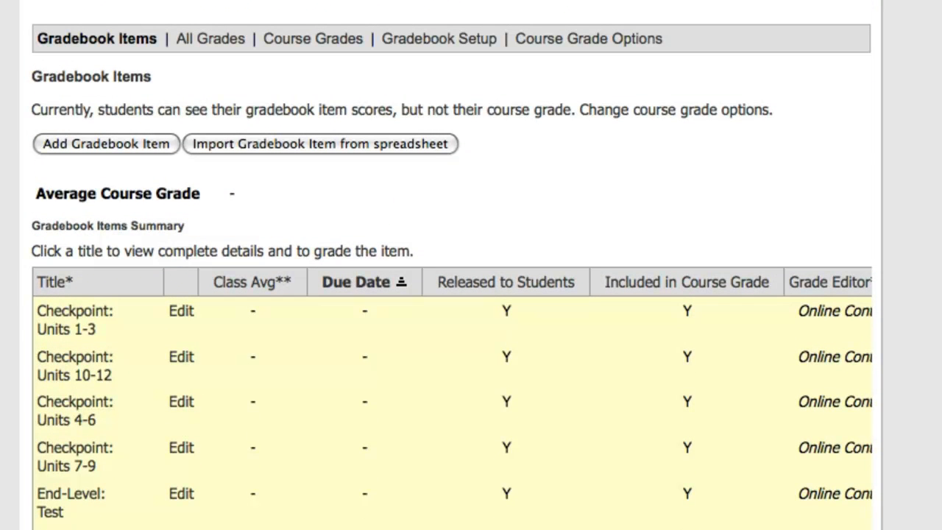
Step: Change the grade type to Letter Grades in the course grade options and save the change
click(560, 44)
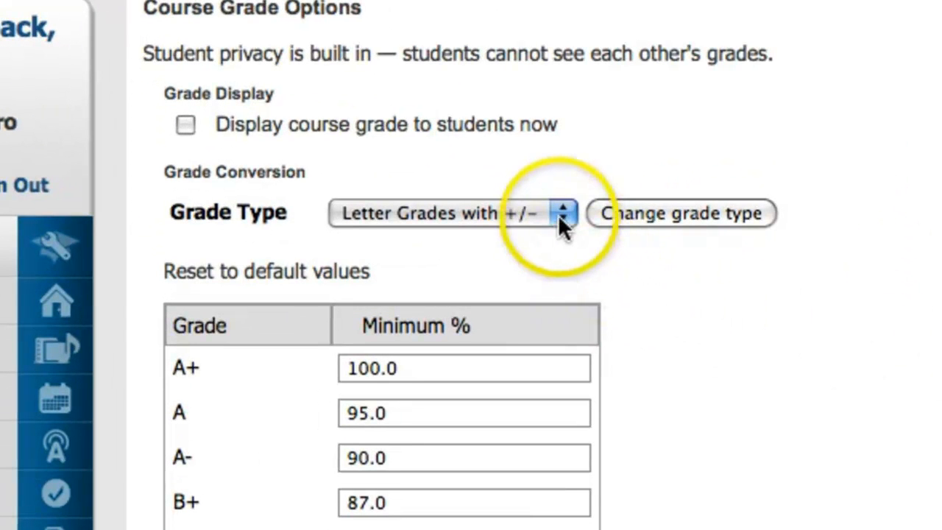
click(556, 213)
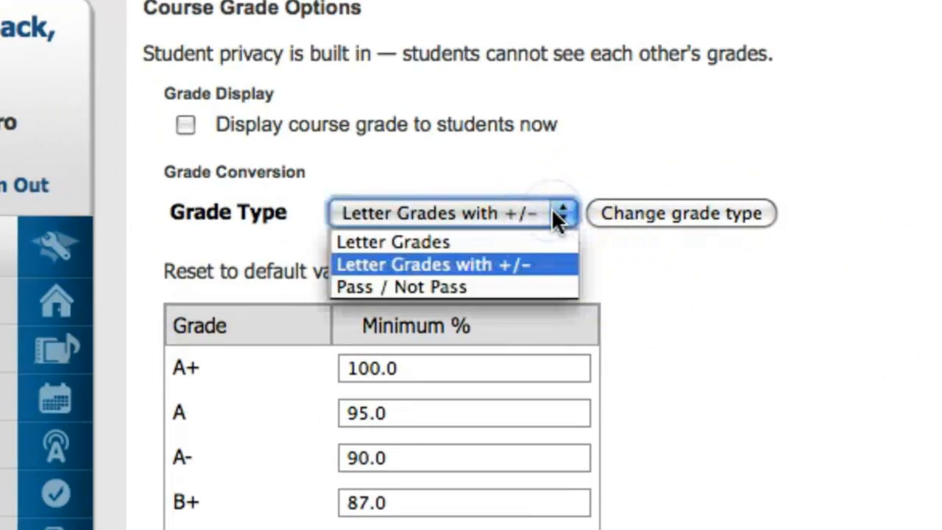
click(537, 242)
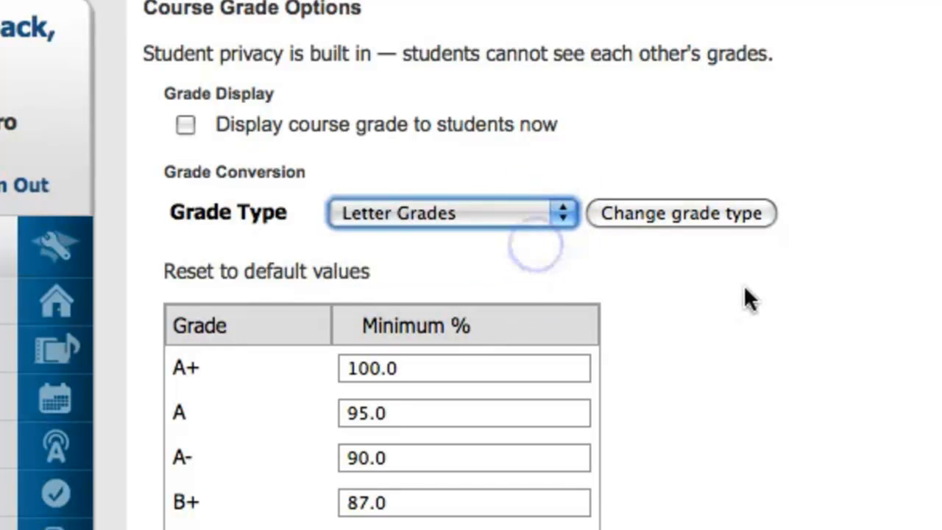
click(725, 215)
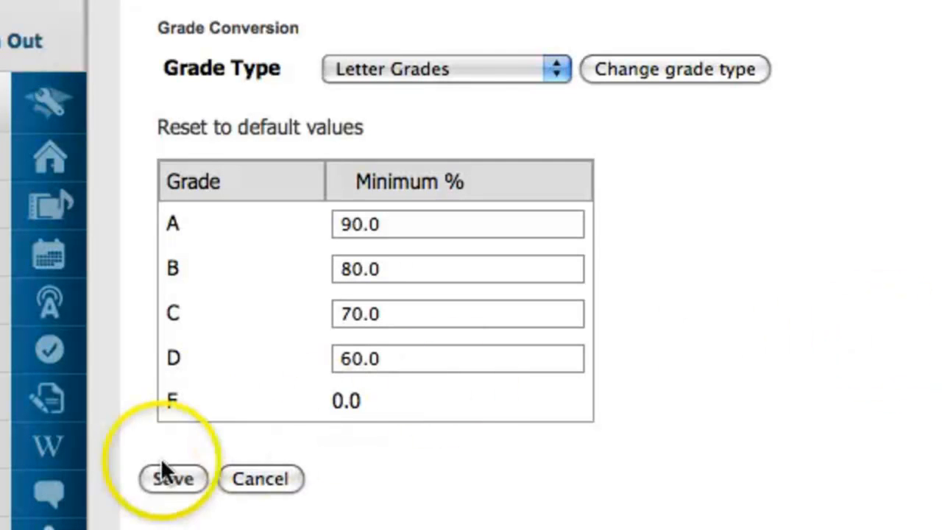
click(165, 478)
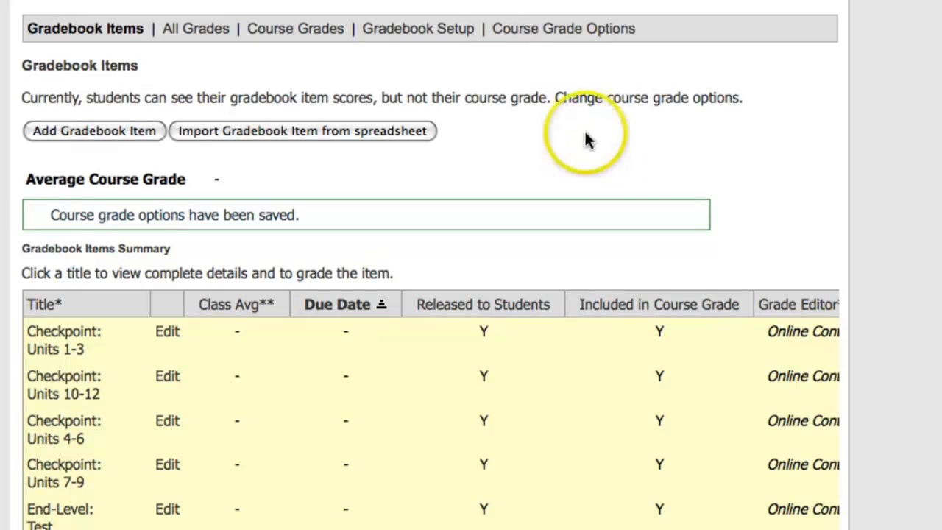
Step: In the gradebook setup, set grade entry to Percentages and categories to Categories & Weighting
click(440, 28)
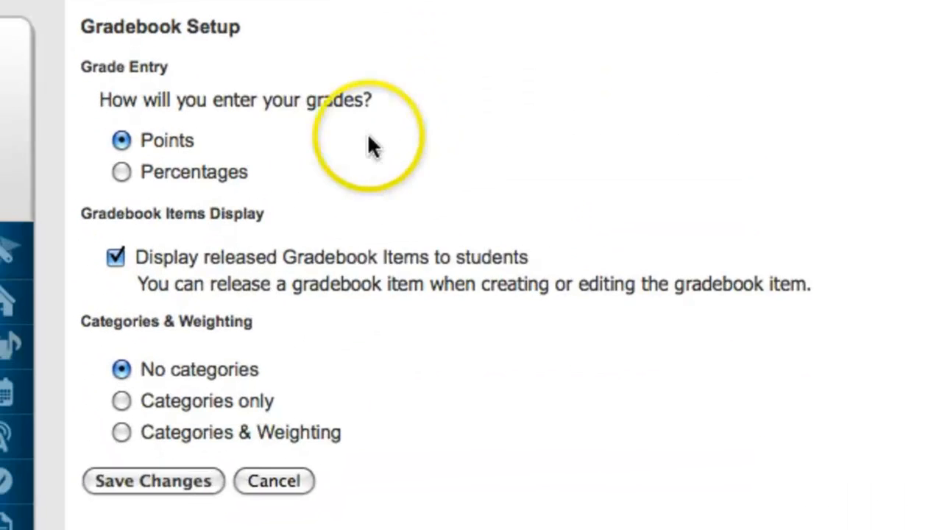
click(148, 171)
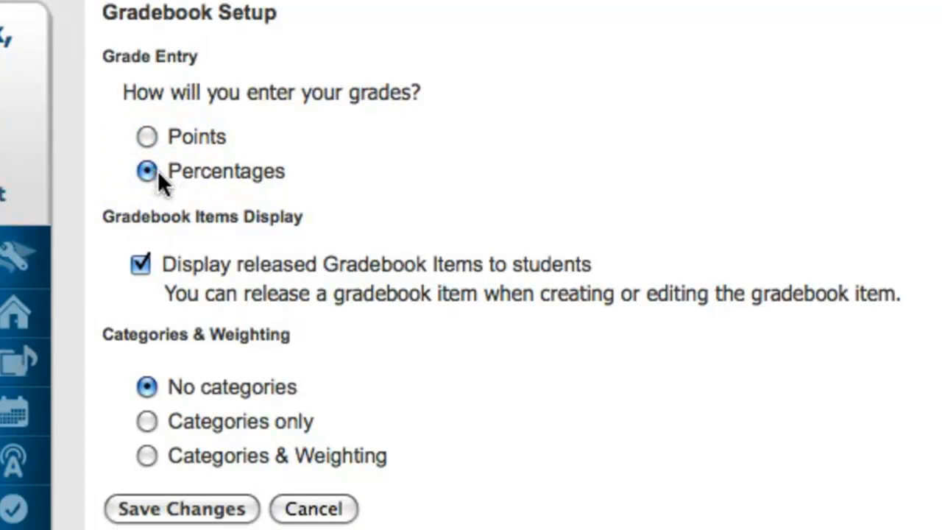
click(147, 456)
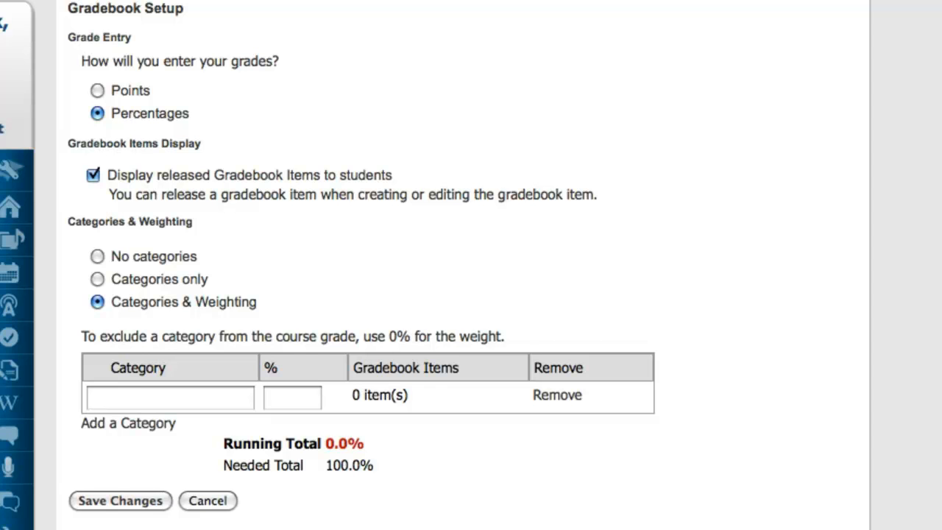
Step: Name the first gradebook category WORKBOOK and give it a weight of 35%
scroll(464, 265, down, 4)
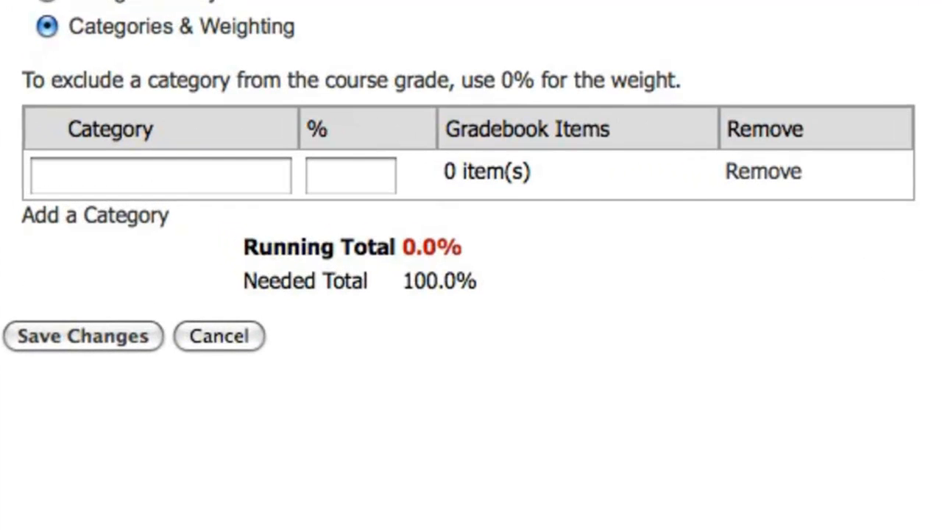
click(180, 180)
text(W)
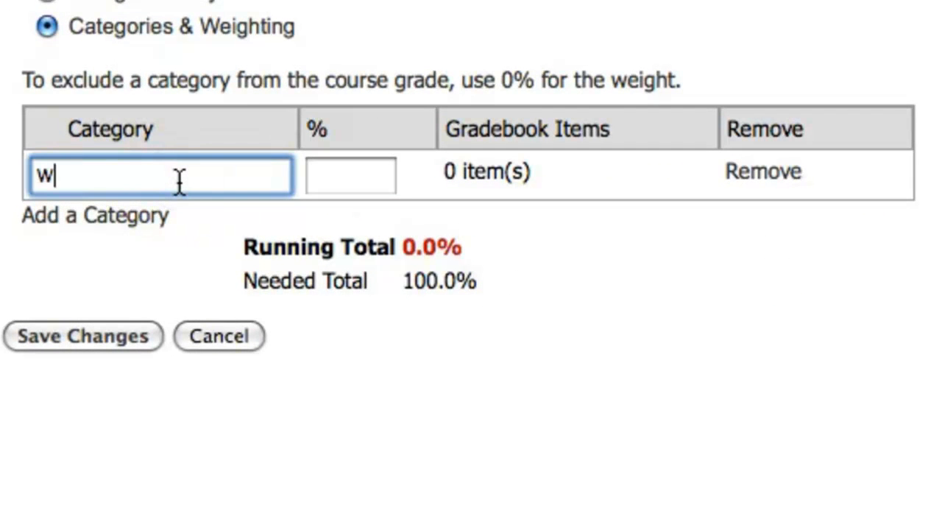
text(ORK)
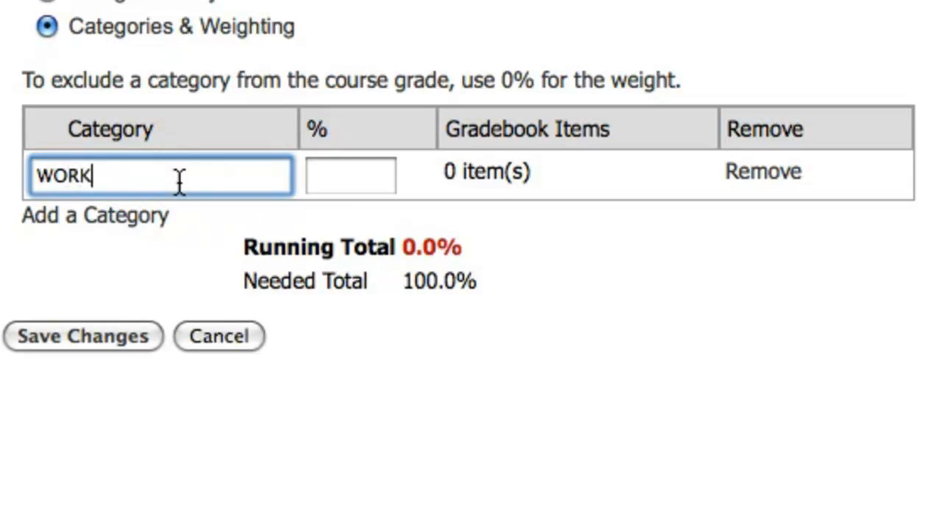
text(BOOK)
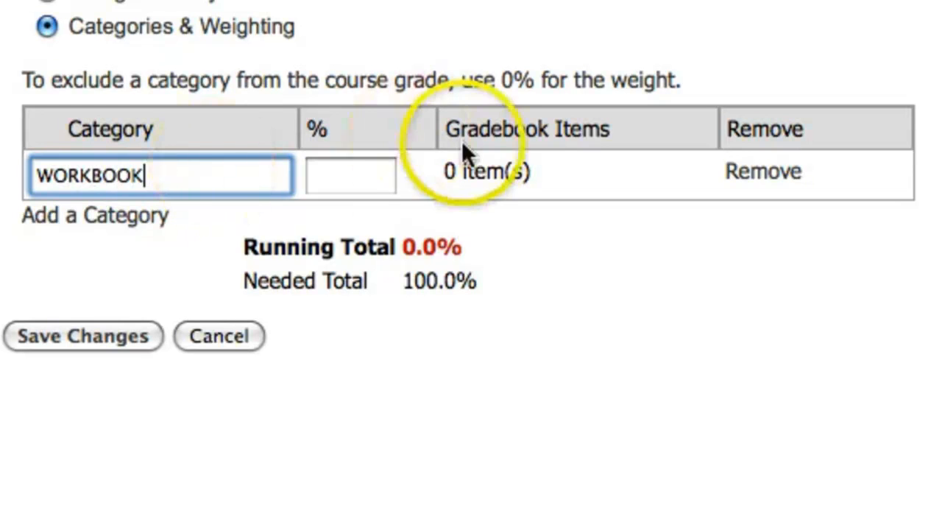
click(346, 179)
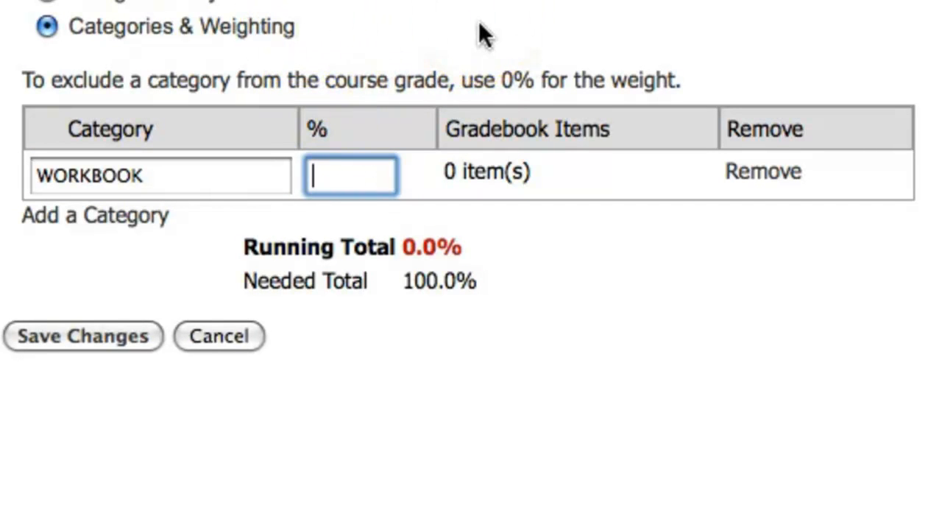
text(35)
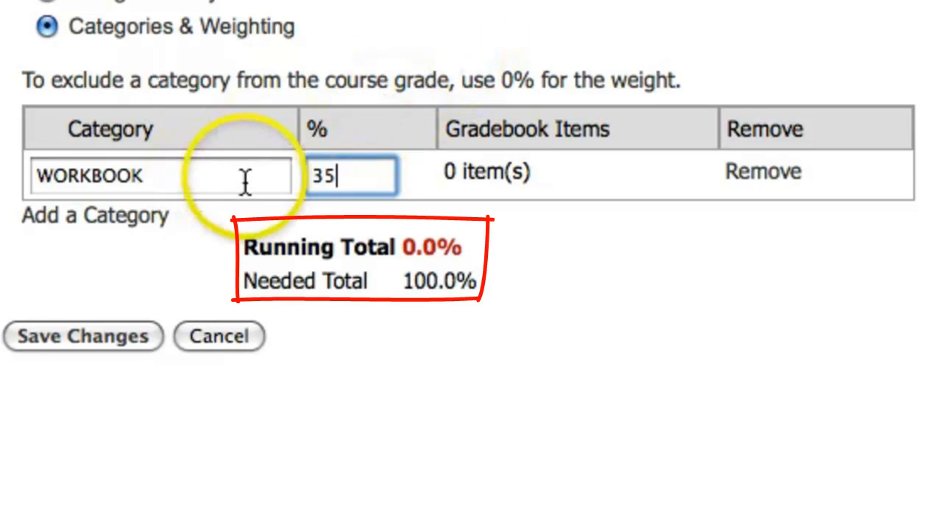
click(618, 267)
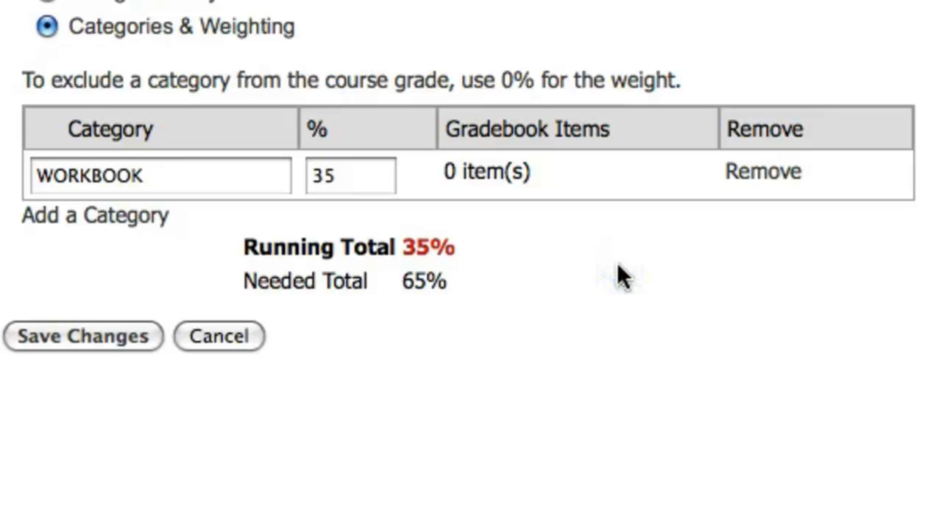
Step: Add a second gradebook category named BOOK with a weight of 25%
click(144, 218)
click(146, 227)
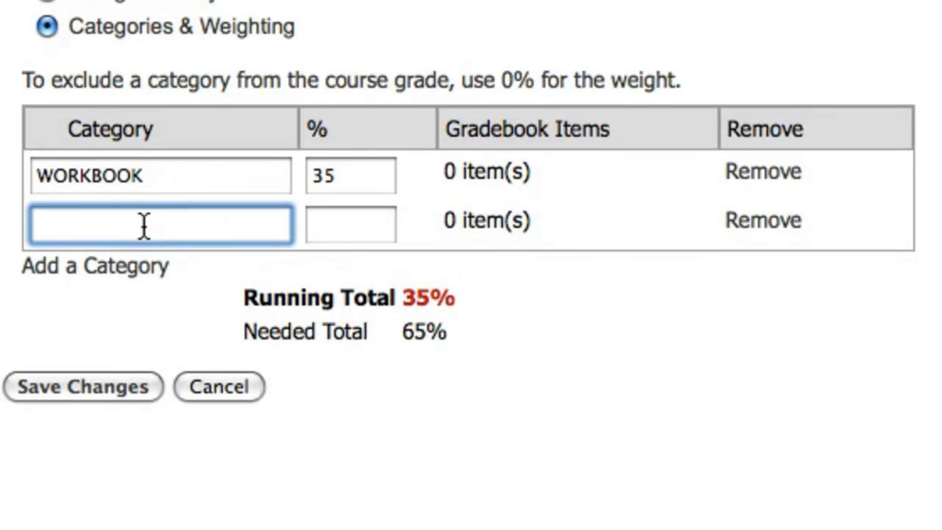
text(BOOK)
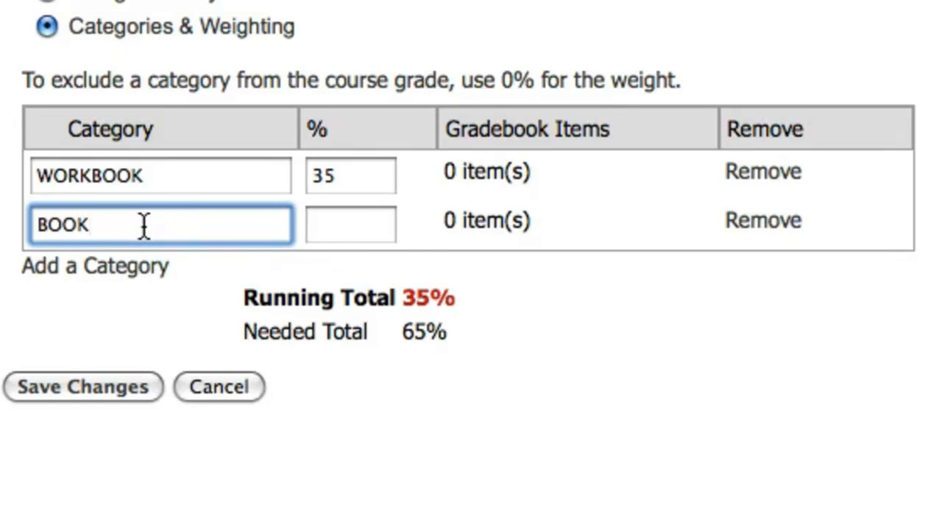
click(371, 227)
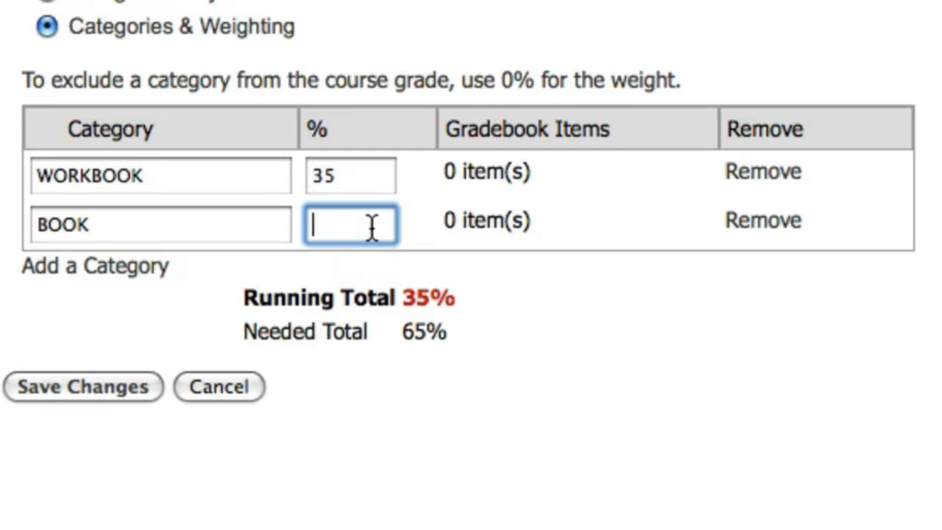
text(25)
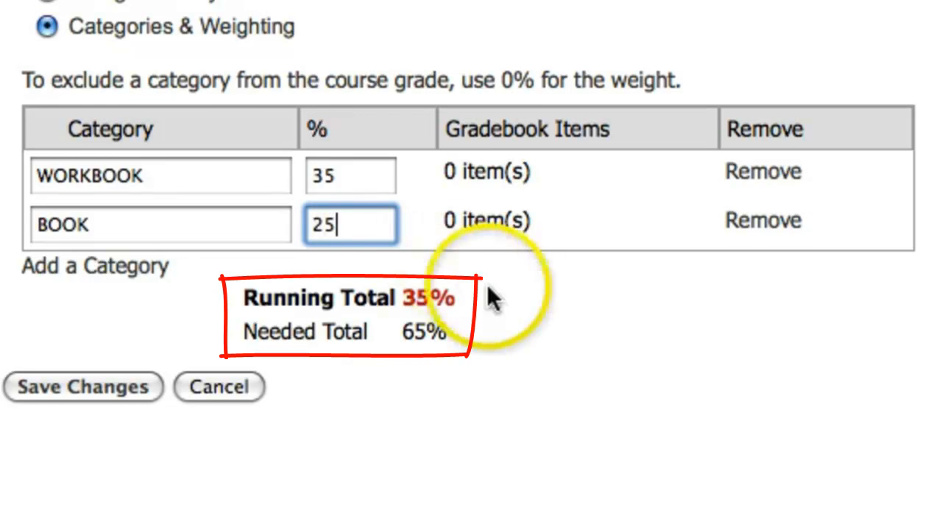
click(526, 309)
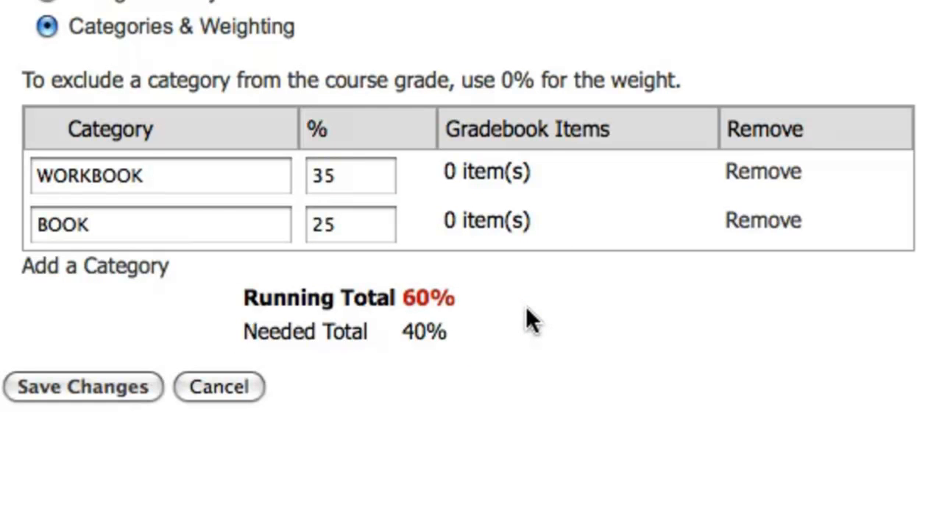
Step: Add a third gradebook category named TESTS with a weight of 20%
click(139, 270)
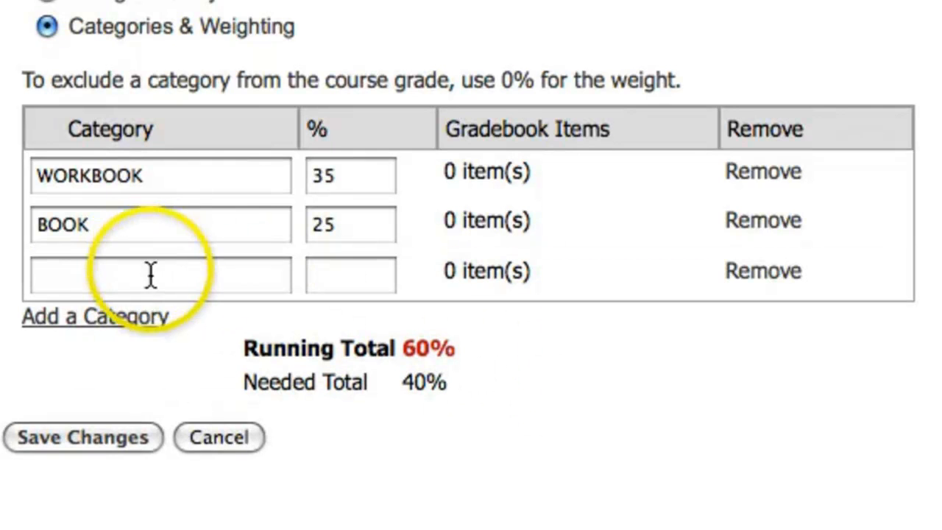
click(152, 276)
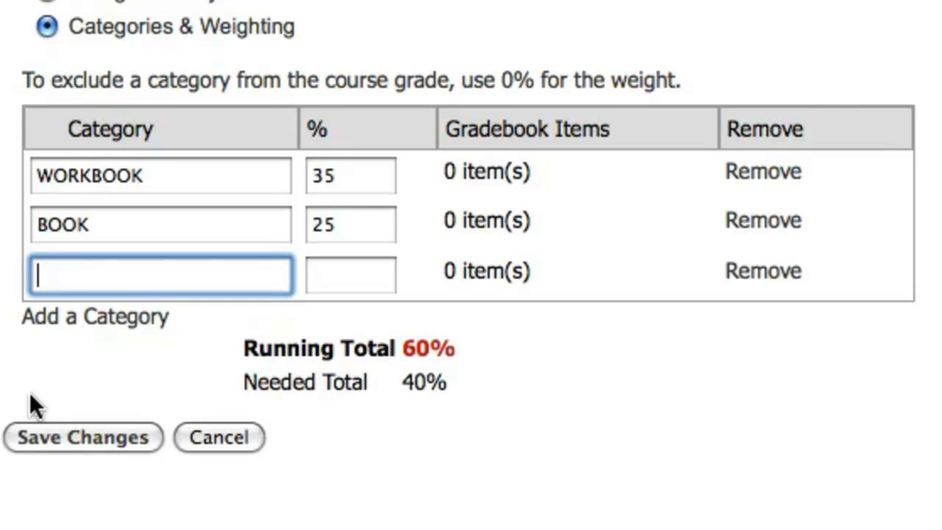
text(TESTS)
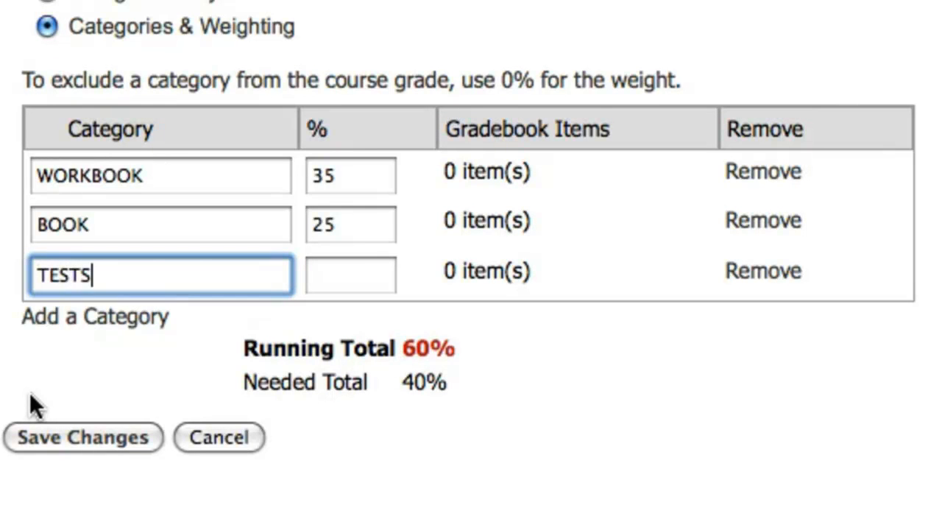
click(342, 276)
text(20)
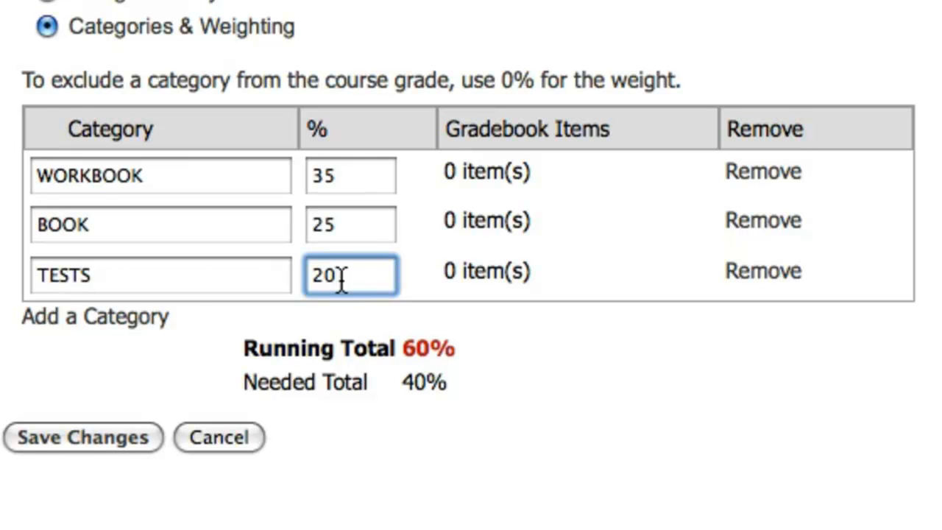
Step: Add a fourth category named BLOG with a weight of 20% and save the gradebook setup
click(143, 318)
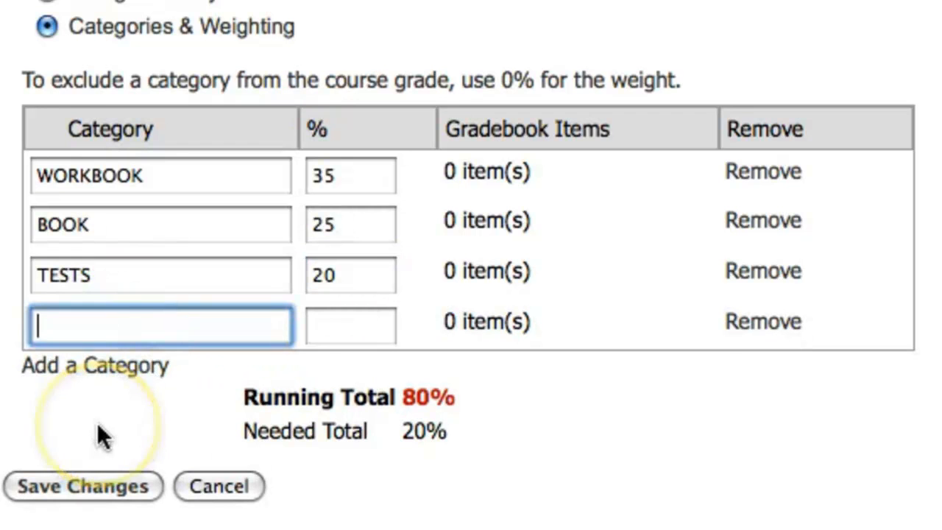
text(BLOG)
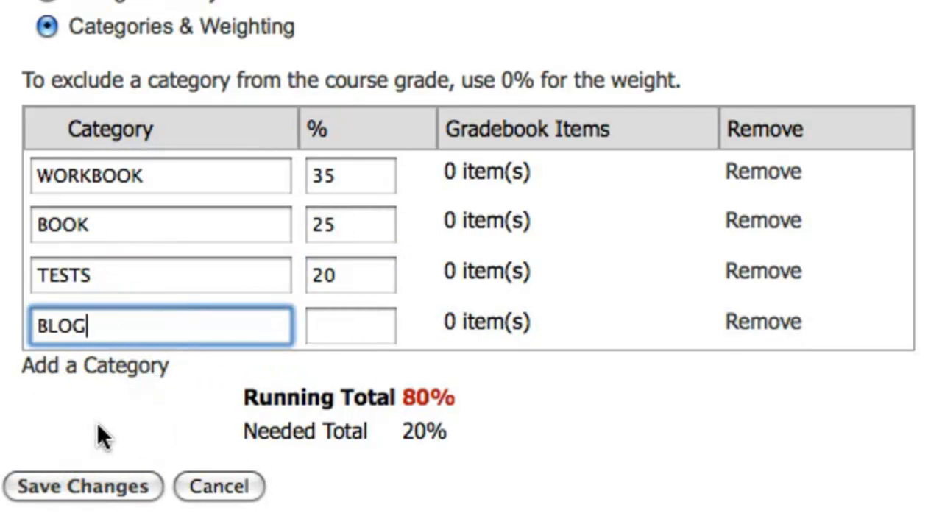
click(669, 416)
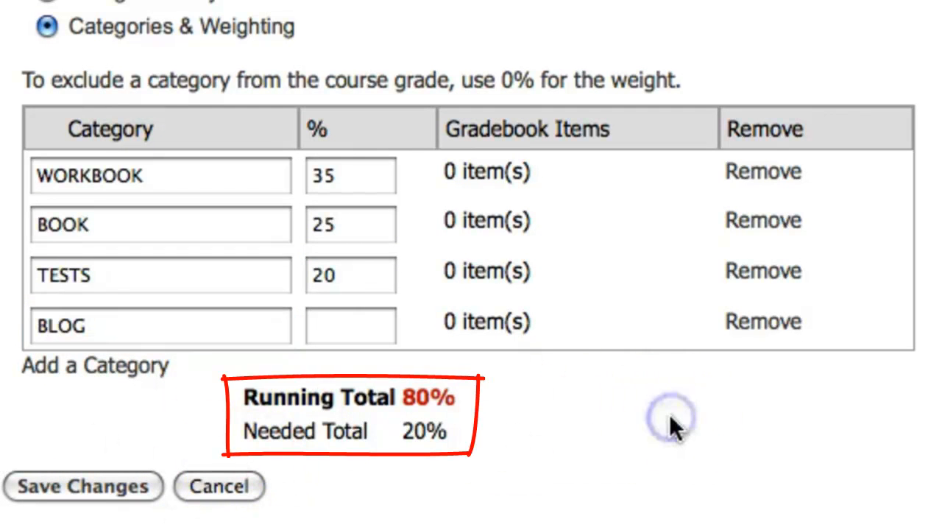
click(669, 415)
click(361, 327)
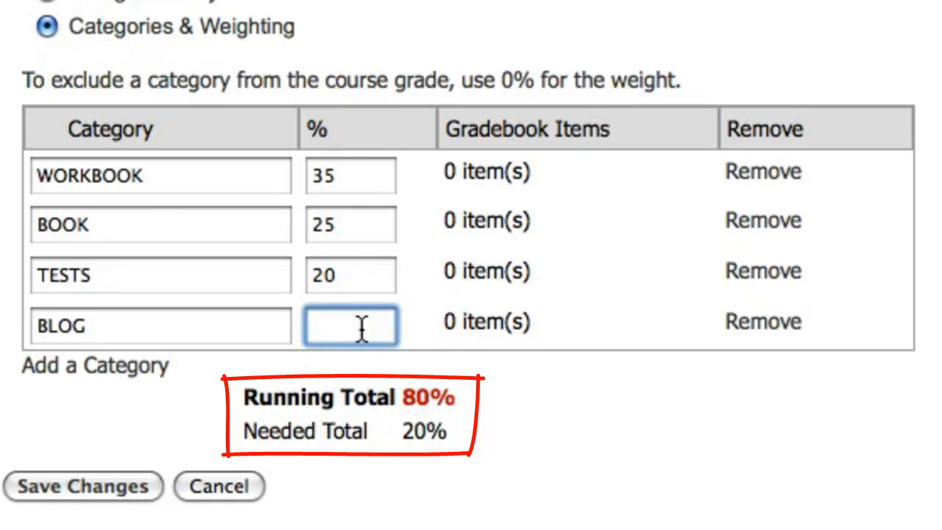
text(20)
click(394, 313)
click(617, 404)
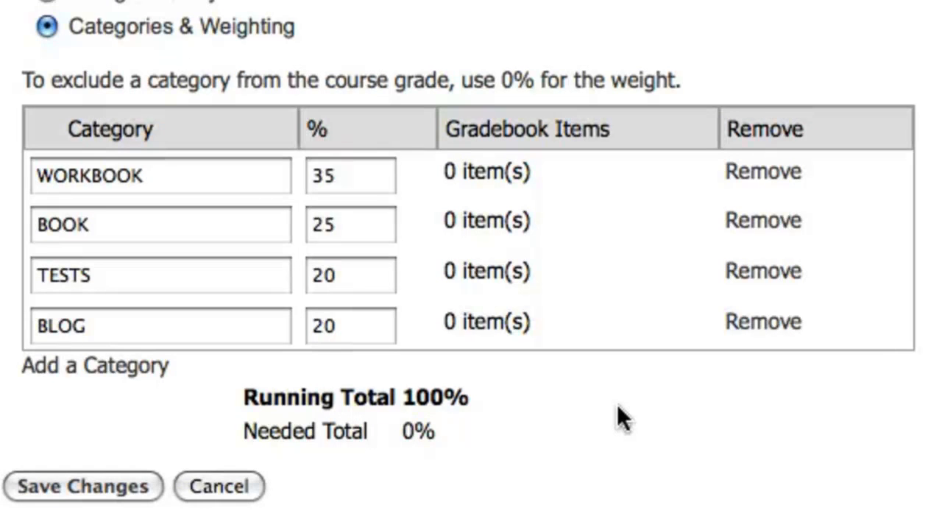
click(124, 489)
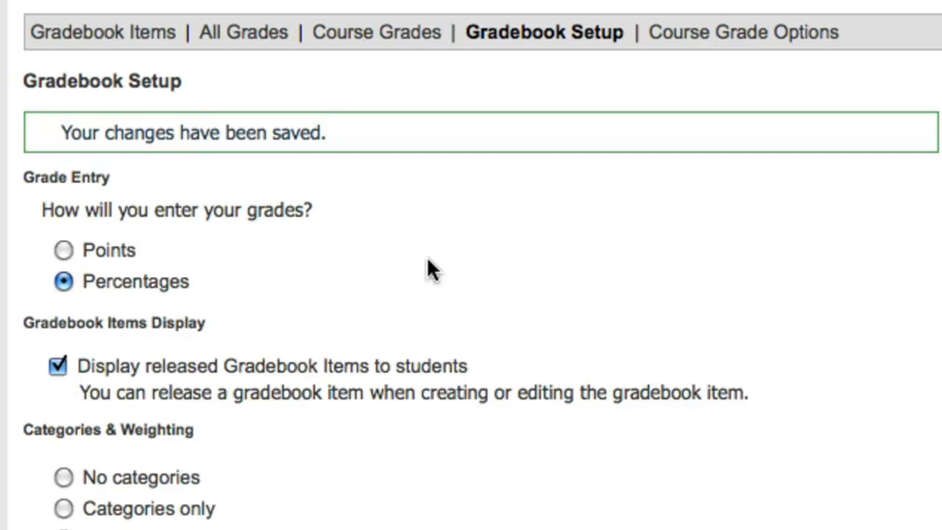
Step: In the gradebook items, assign Unit 5 Free time to the BOOK category and save the change
click(147, 43)
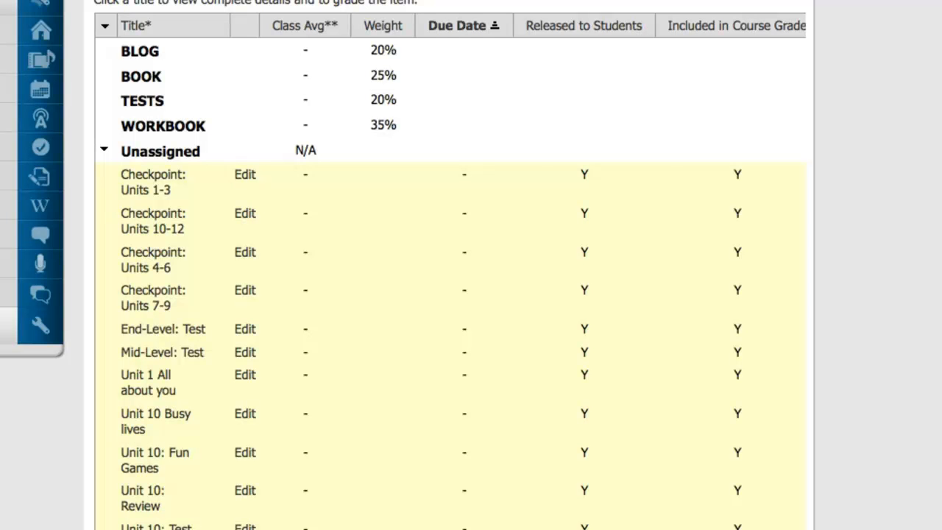
scroll(450, 294, down, 10)
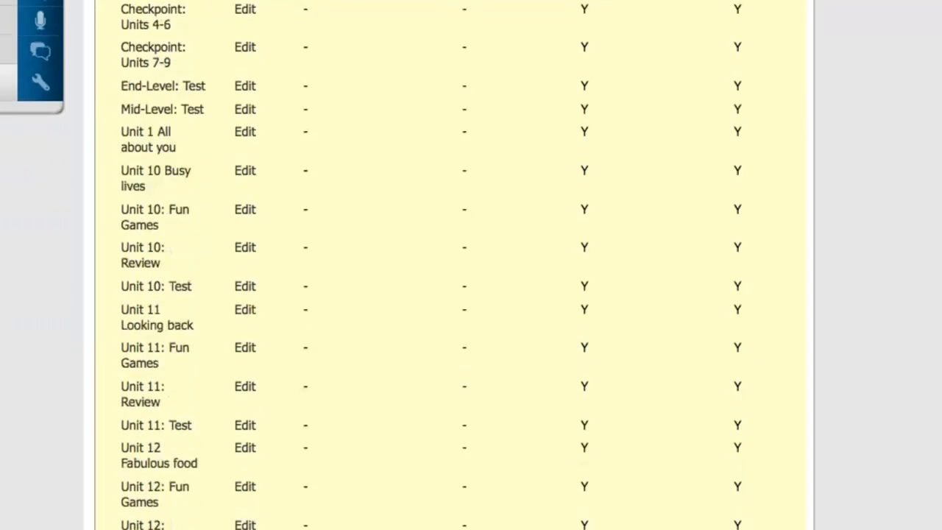
scroll(450, 294, down, 7)
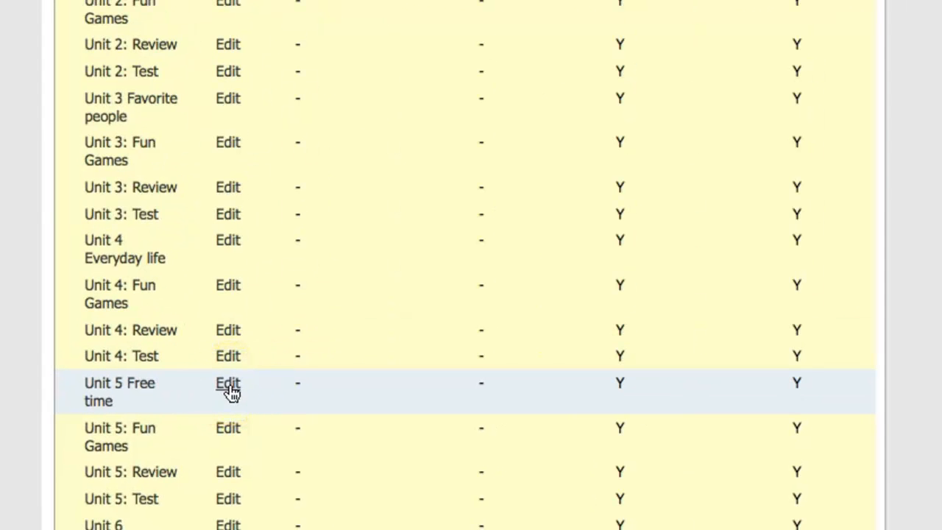
click(228, 384)
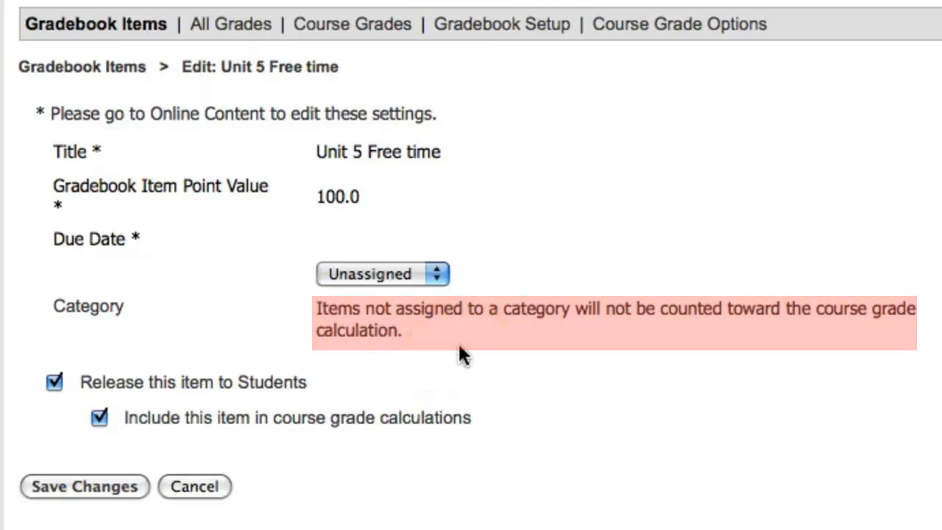
click(442, 275)
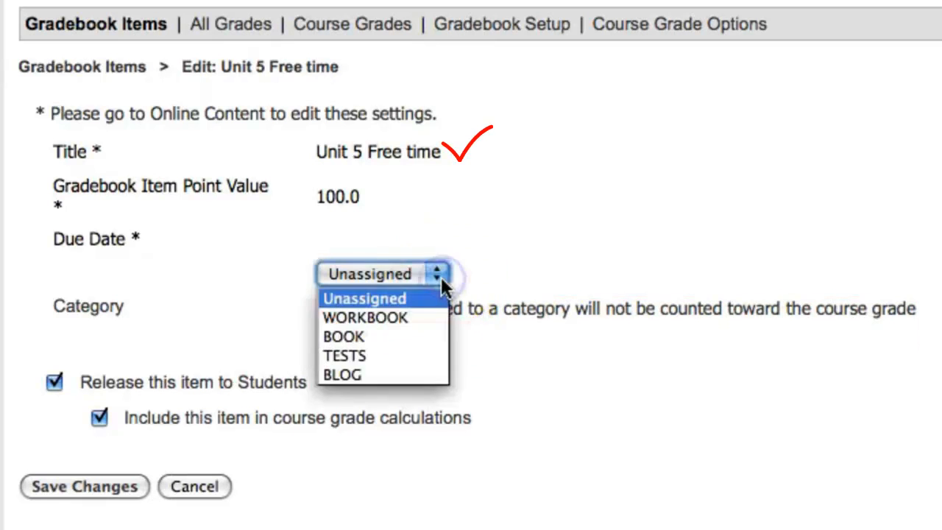
click(423, 339)
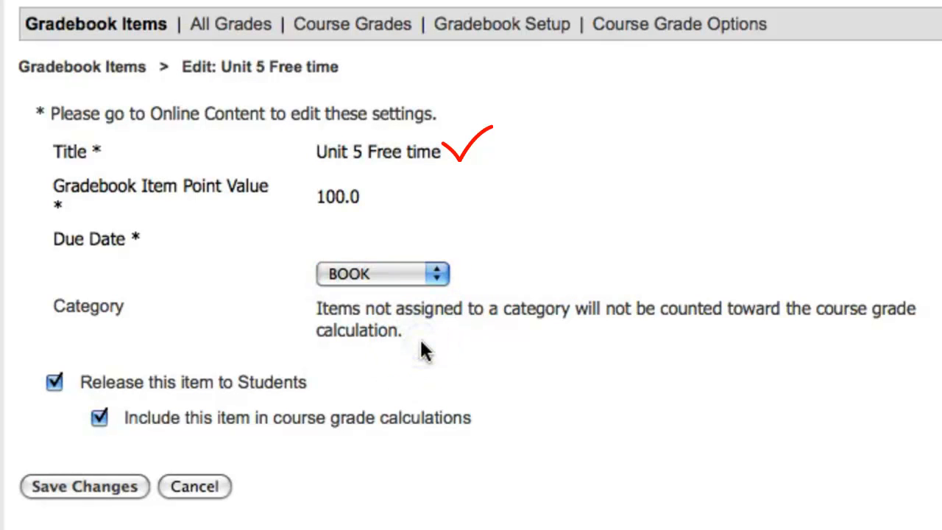
click(101, 485)
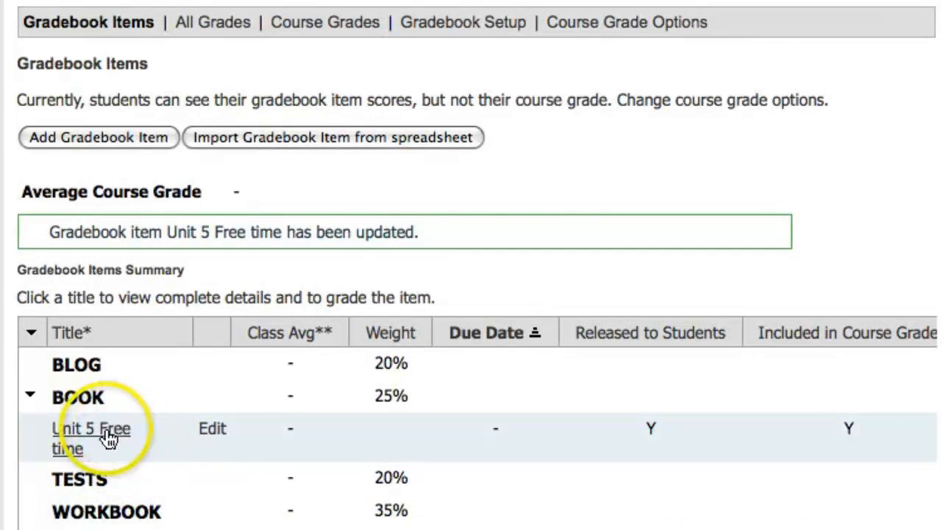
Step: Assign the gradebook item Workbook Unit 5 Free time to the WORKBOOK category and save the change
scroll(375, 347, down, 4)
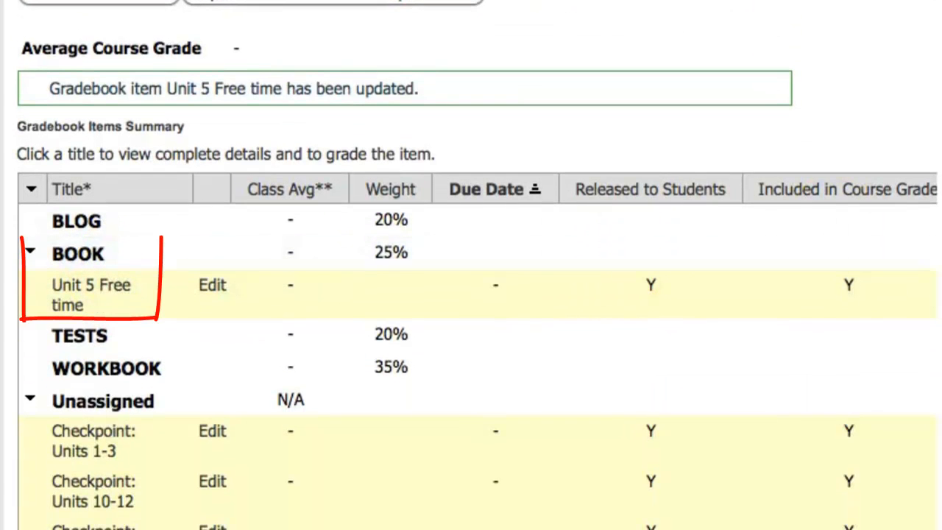
scroll(471, 295, down, 5)
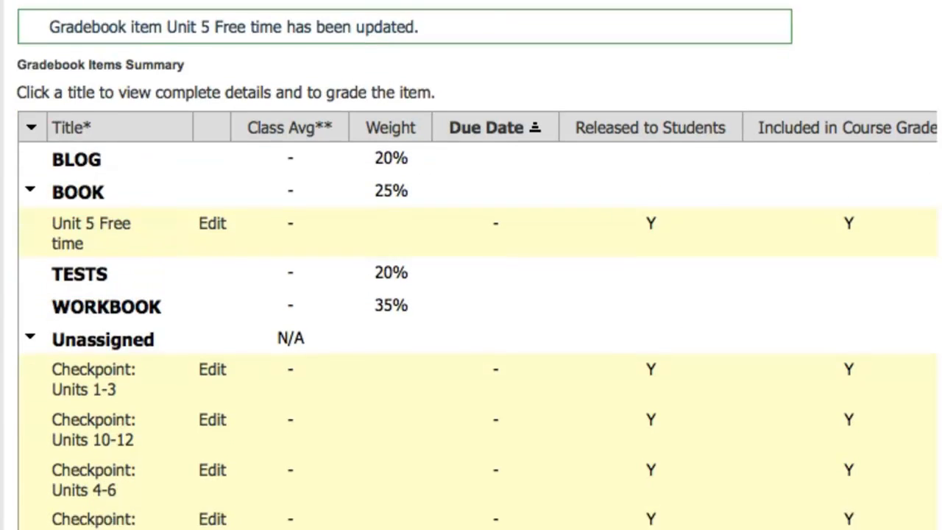
scroll(471, 265, down, 6)
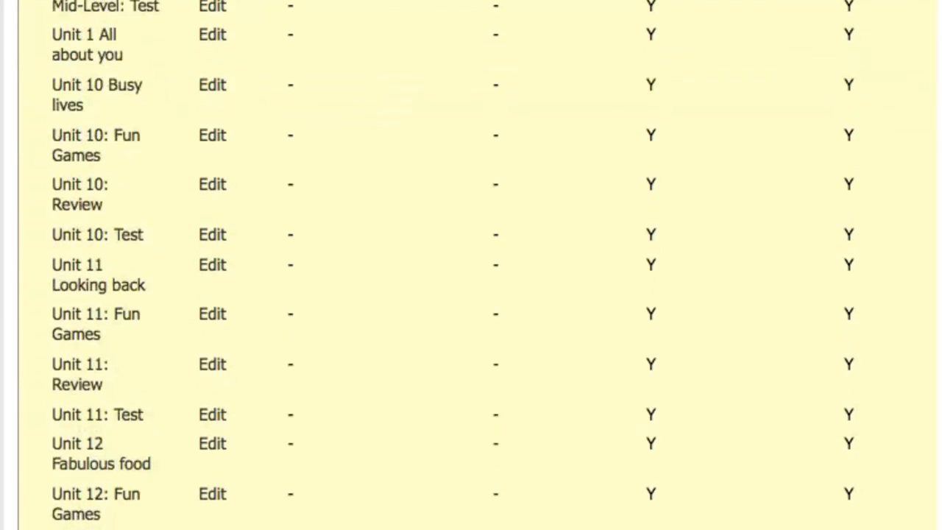
scroll(471, 265, up, 1)
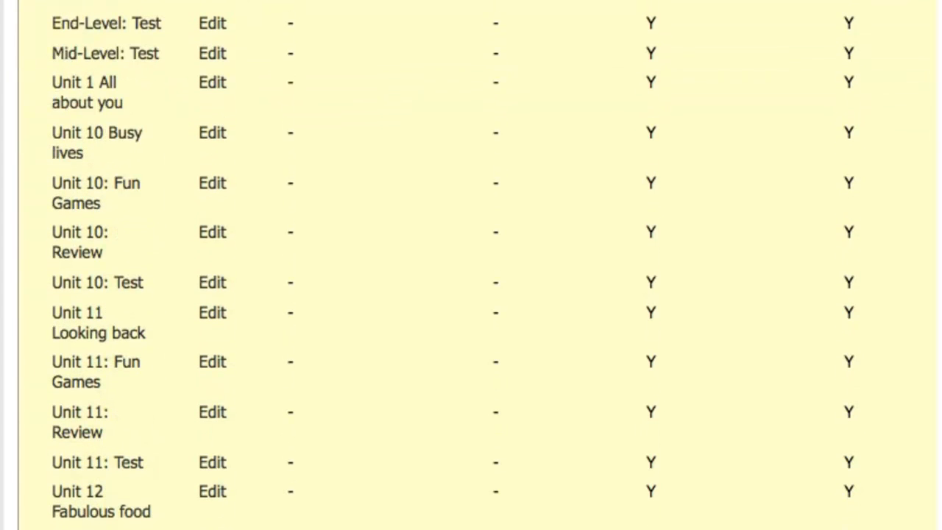
scroll(383, 126, up, 7)
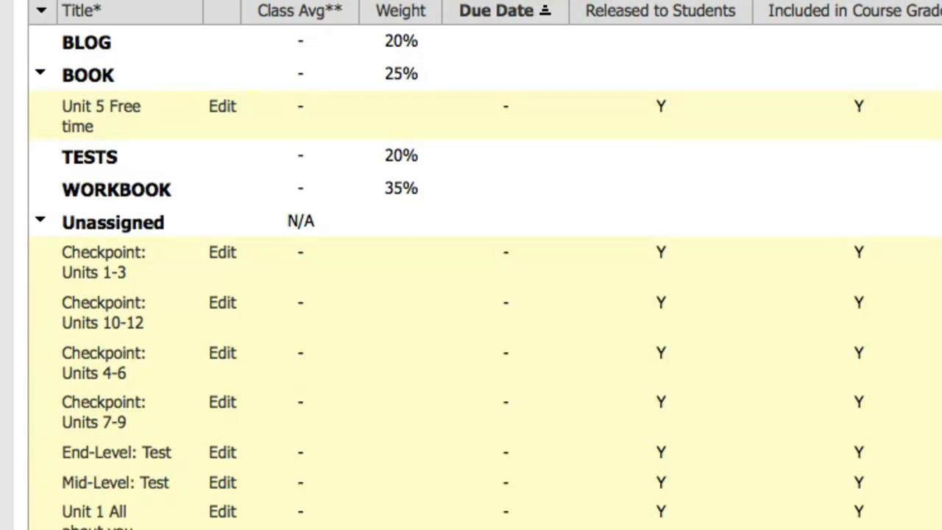
scroll(471, 265, down, 12)
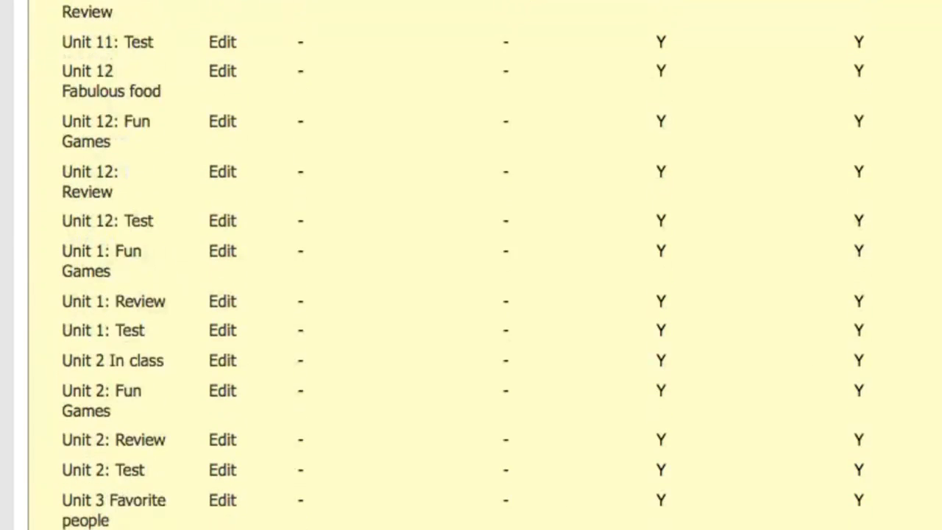
scroll(472, 265, down, 6)
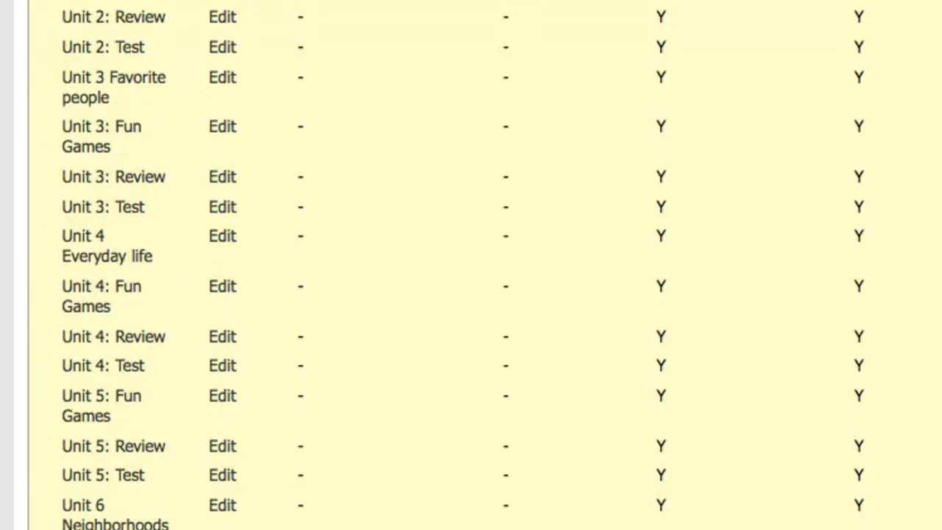
scroll(471, 265, down, 2)
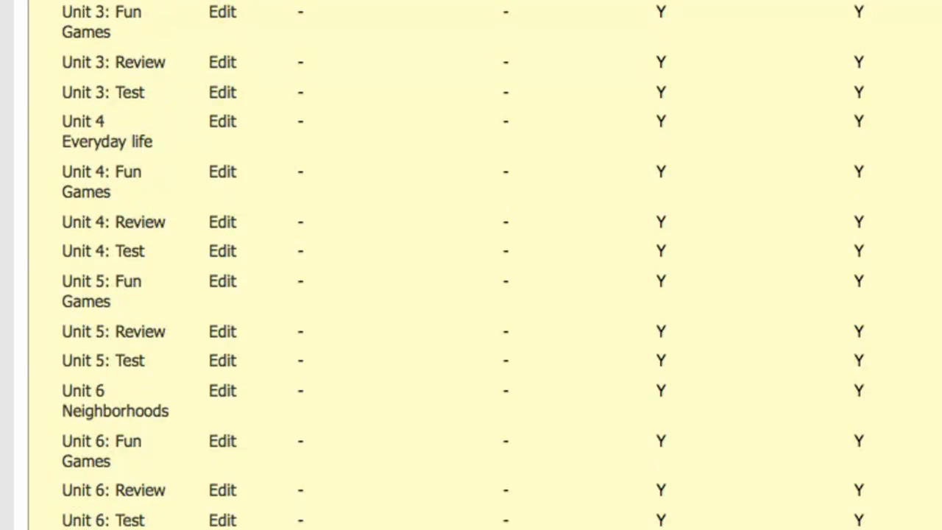
scroll(471, 265, down, 7)
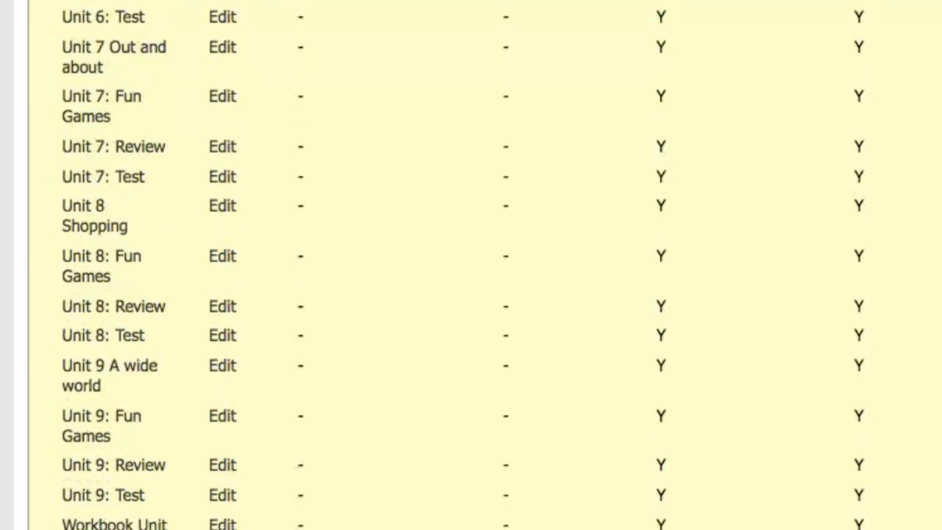
scroll(472, 265, down, 3)
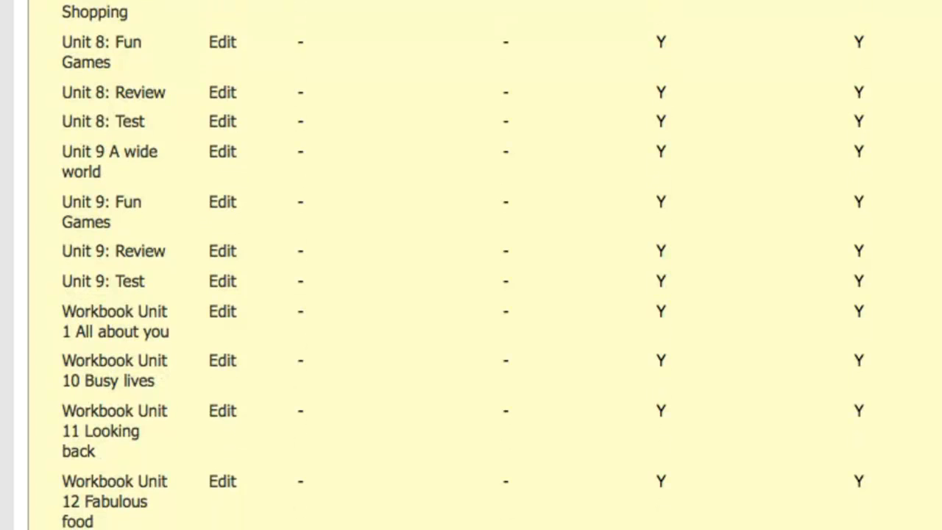
scroll(647, 431, down, 5)
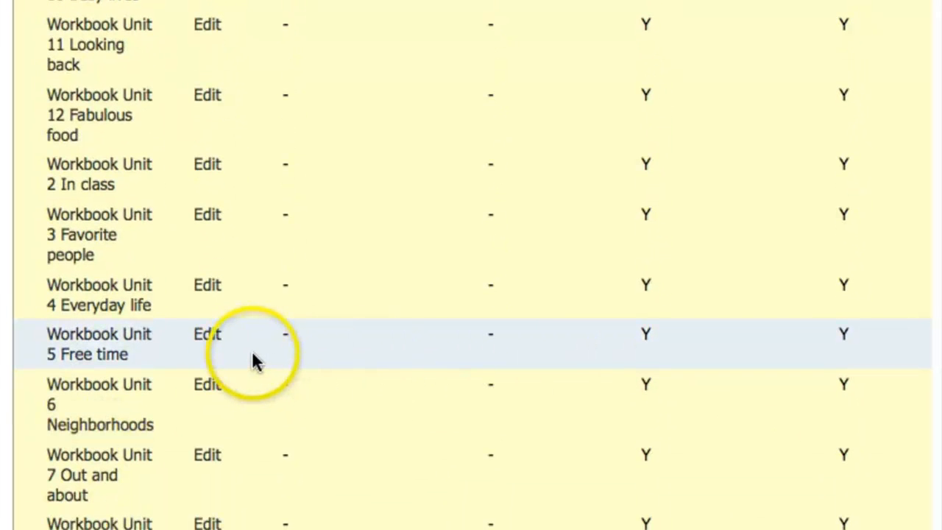
click(208, 338)
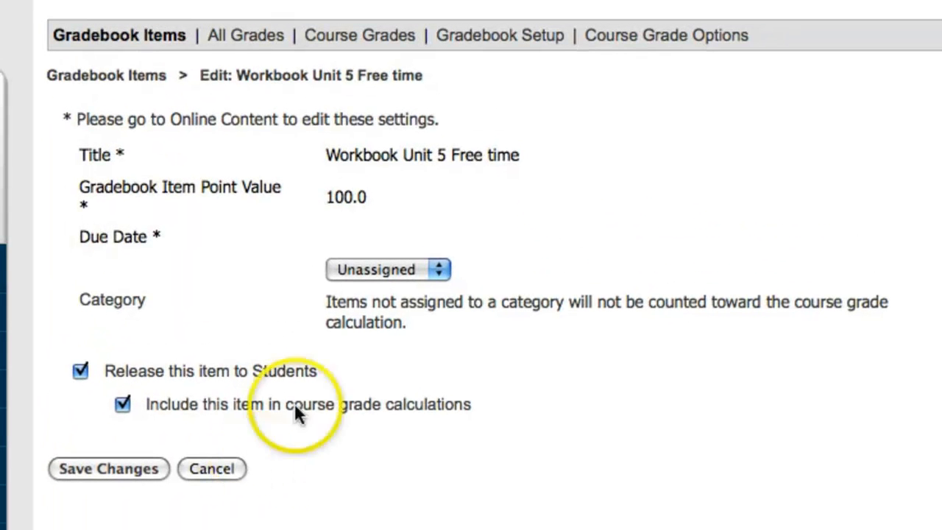
click(446, 268)
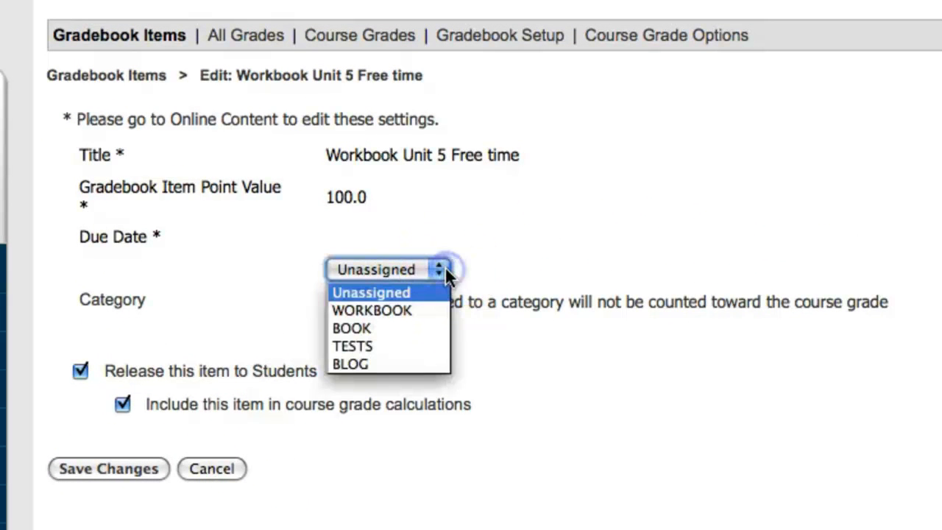
click(430, 310)
click(430, 351)
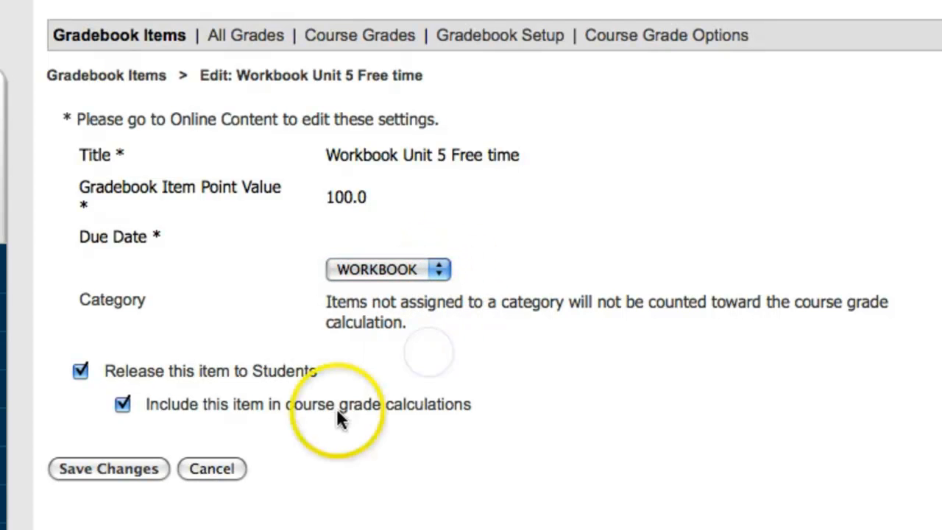
click(116, 468)
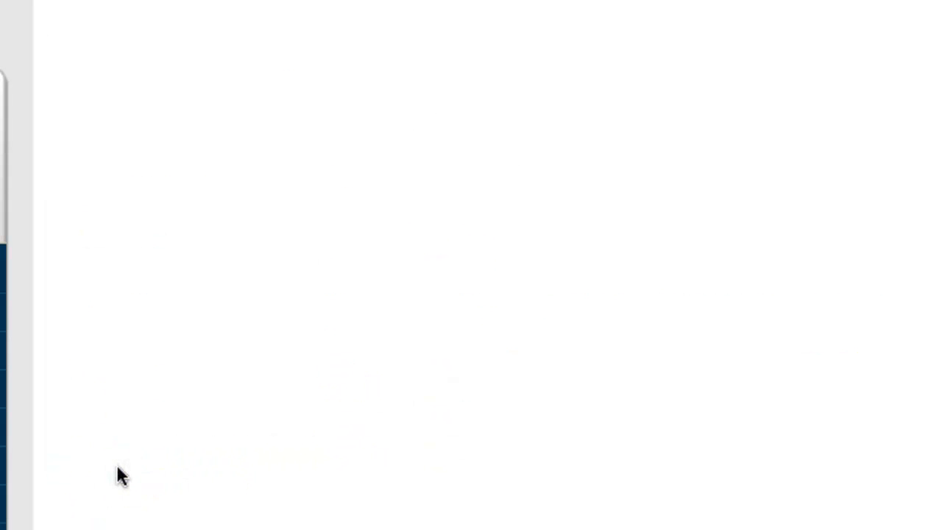